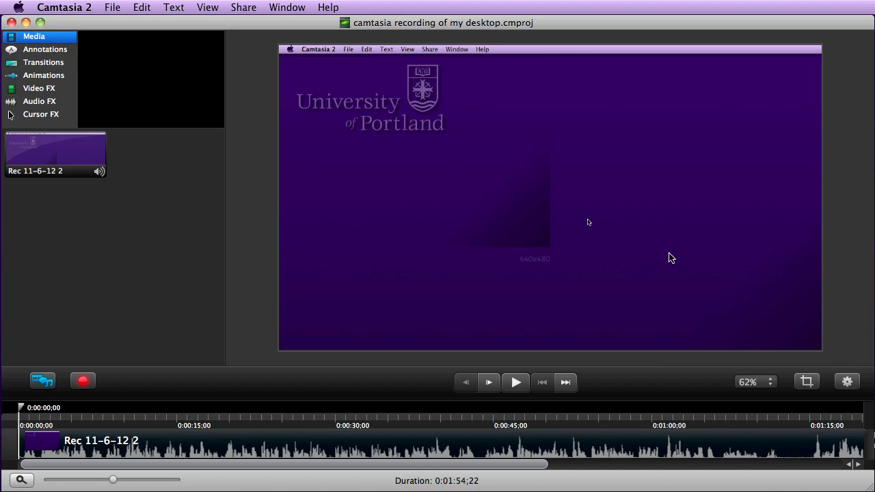
Step: Set the canvas size to the YouTube (640x360) preset
right_click(249, 138)
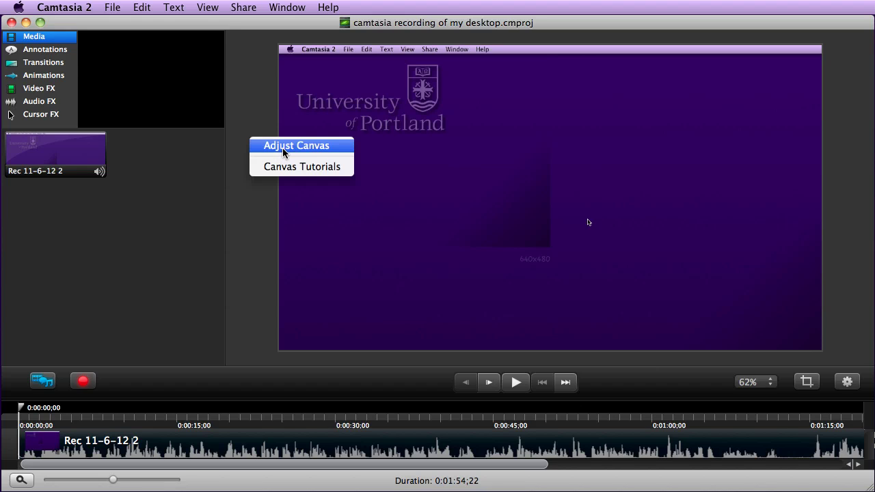
click(240, 105)
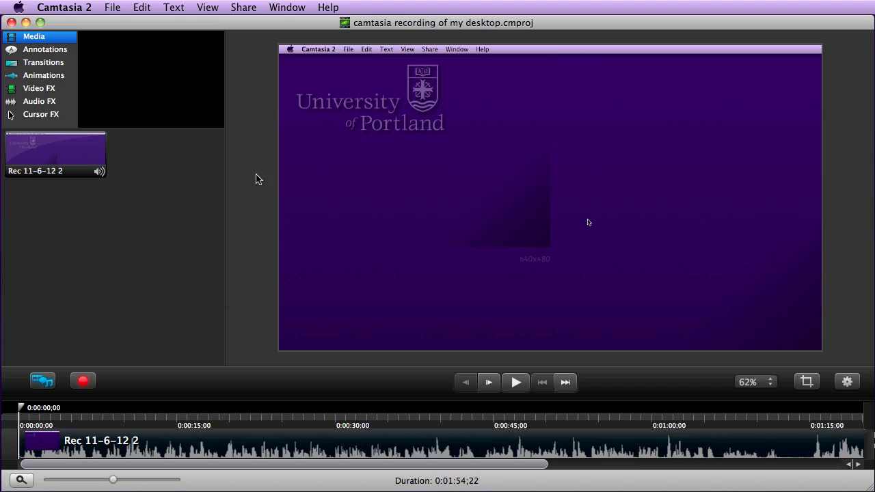
right_click(257, 142)
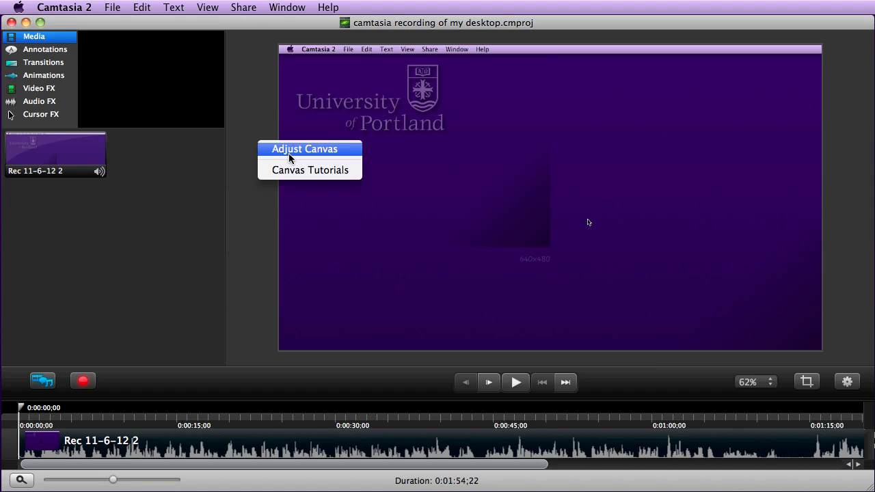
click(289, 154)
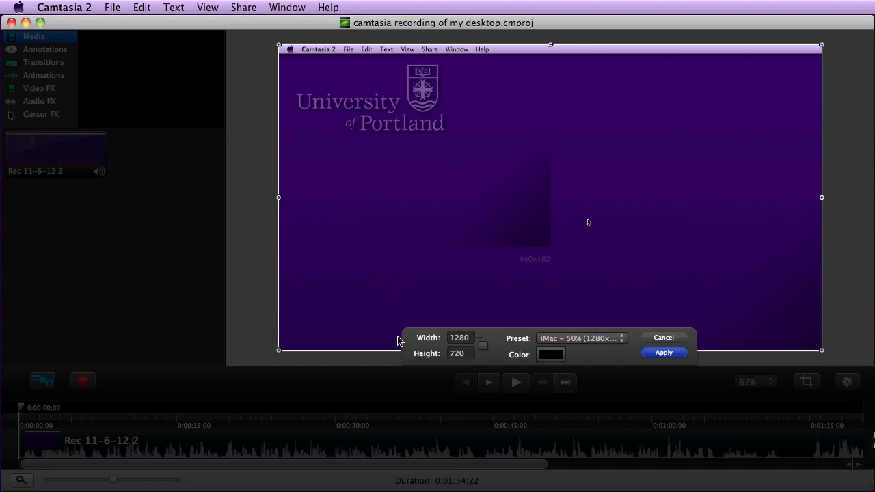
click(604, 342)
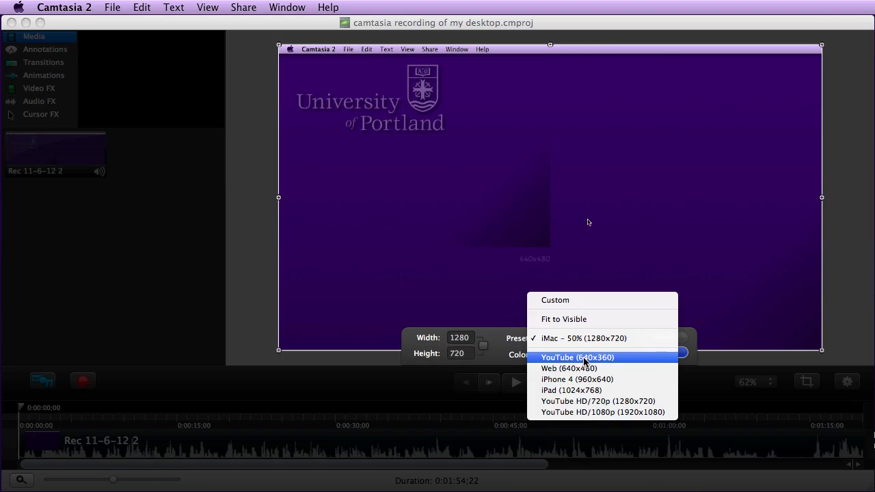
click(585, 361)
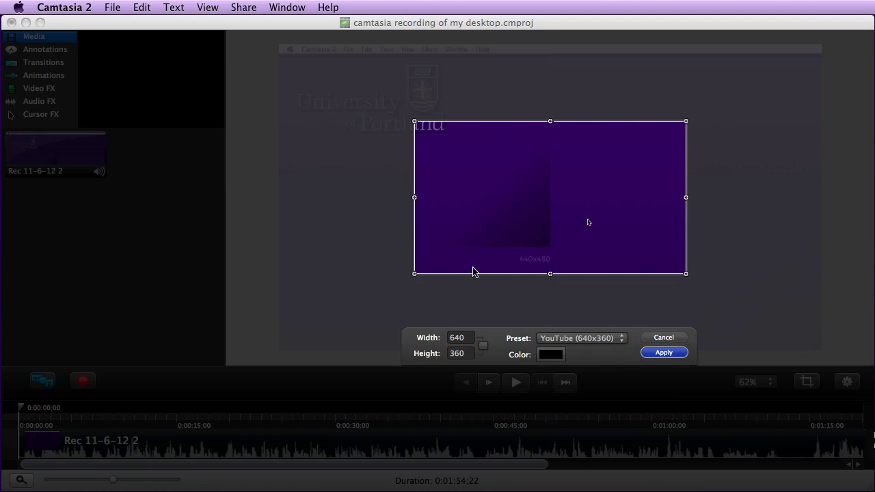
click(663, 353)
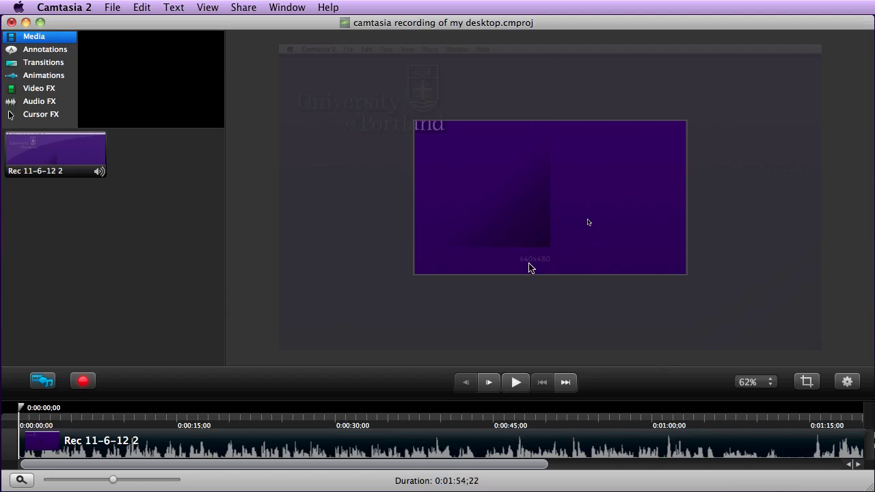
Step: Scale the desktop recording clip down to fit the 640x360 canvas
click(339, 283)
right_click(339, 275)
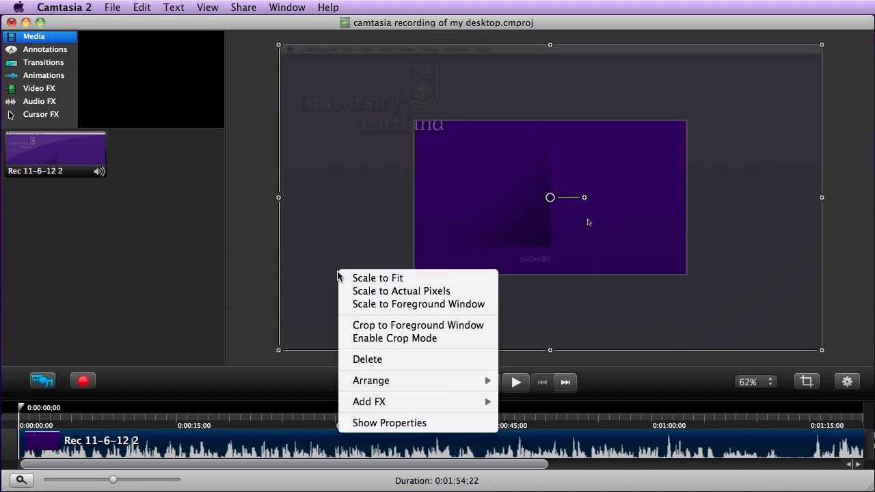
click(366, 280)
click(375, 240)
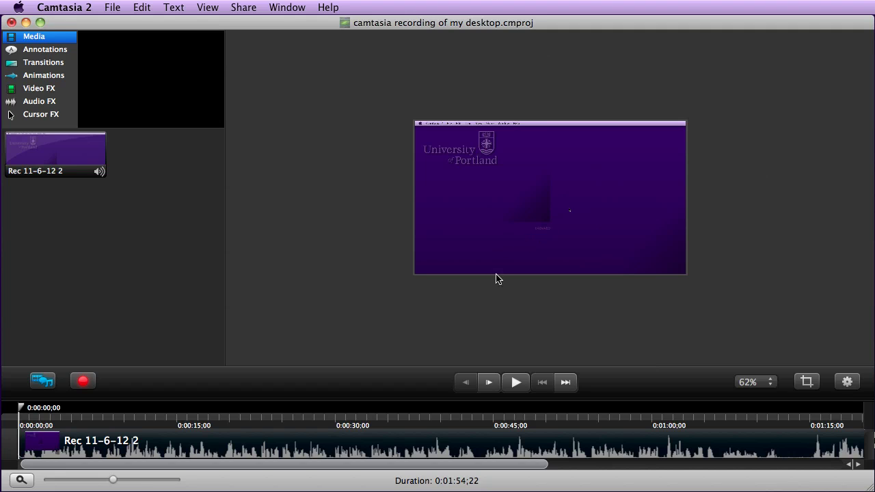
Step: Change the canvas to the YouTube HD/720p (1280x720) preset
right_click(489, 314)
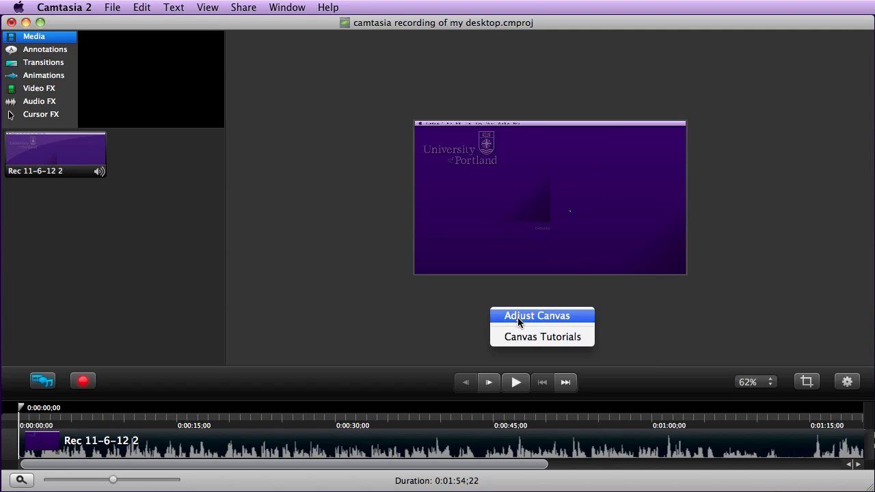
click(520, 316)
click(558, 341)
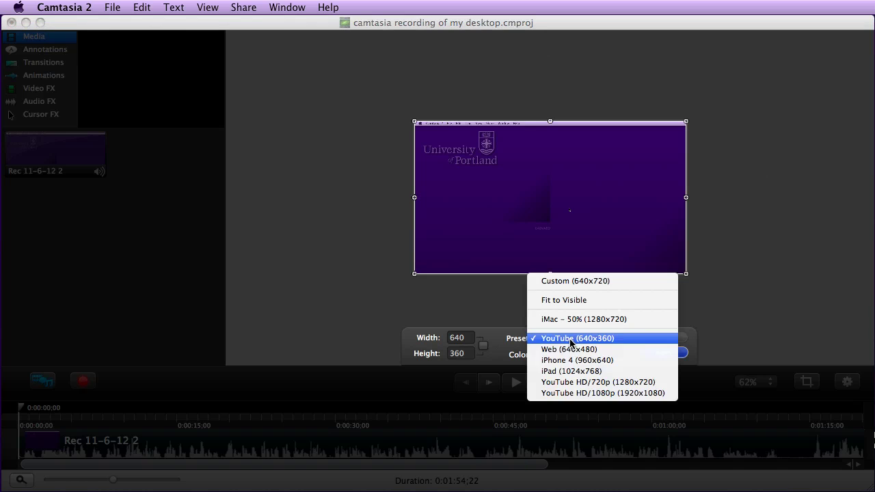
click(588, 382)
click(677, 354)
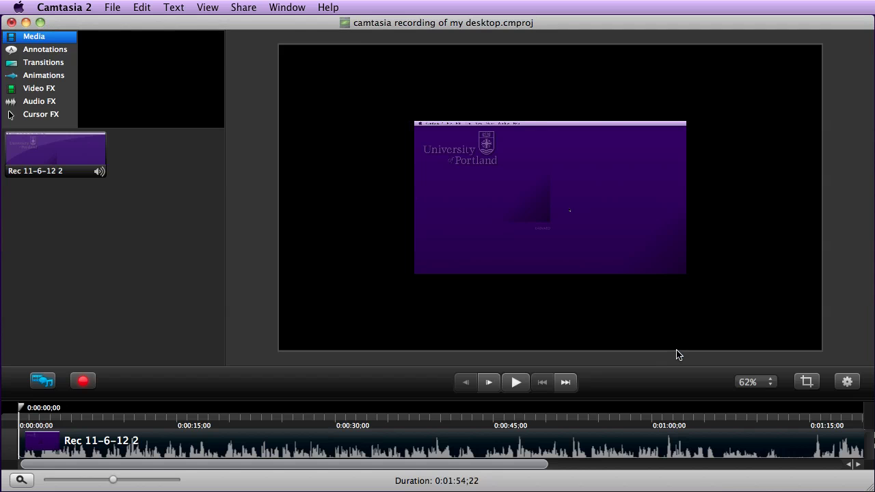
Step: Scale the recording clip up to fill the 1280x720 canvas
click(492, 203)
right_click(492, 203)
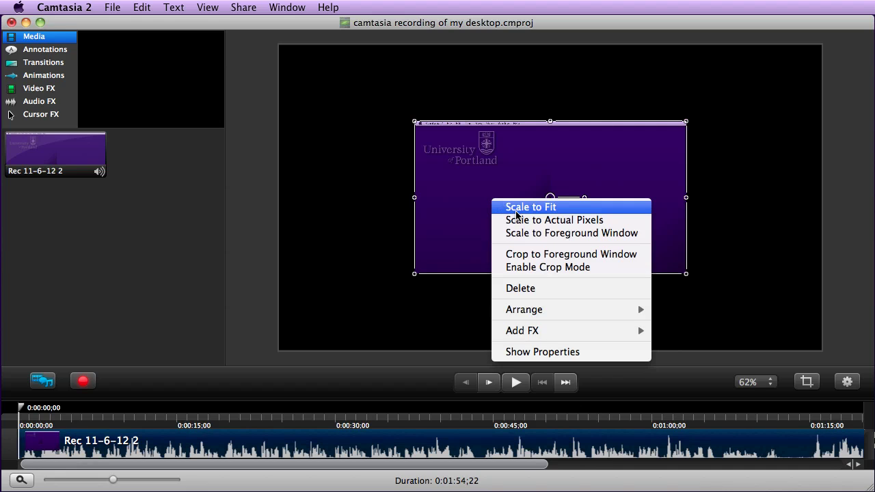
click(518, 208)
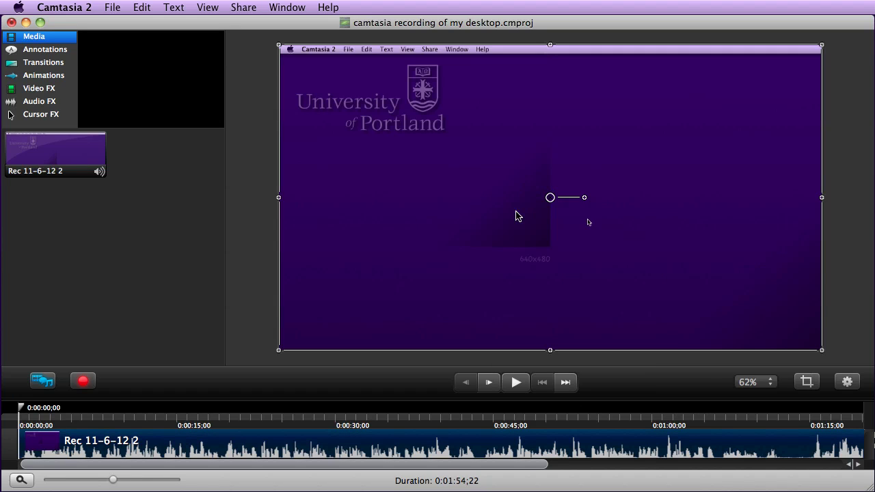
click(260, 127)
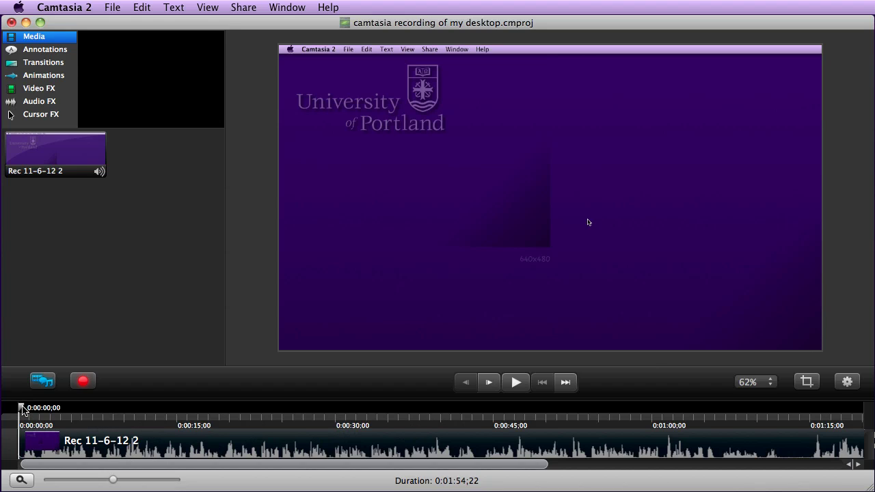
drag(22, 411, 4, 423)
drag(20, 408, 92, 412)
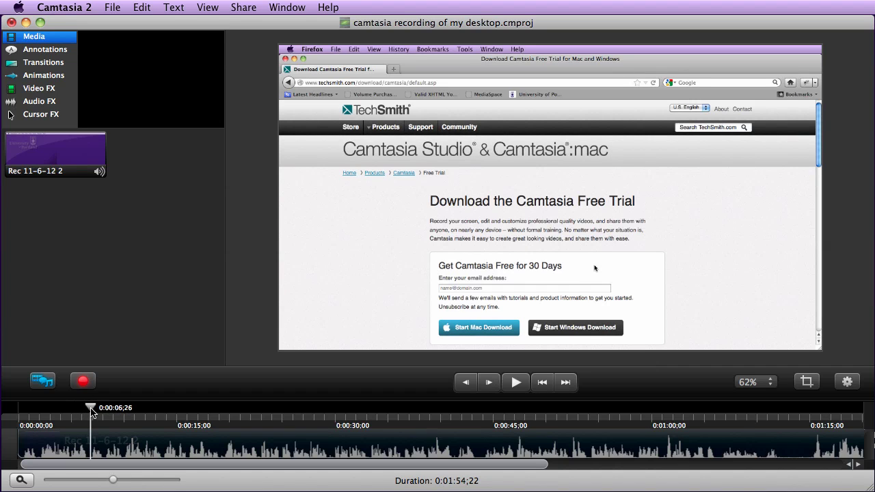
mouse_move(92, 411)
mouse_down()
mouse_move(18, 410)
mouse_move(91, 415)
mouse_up()
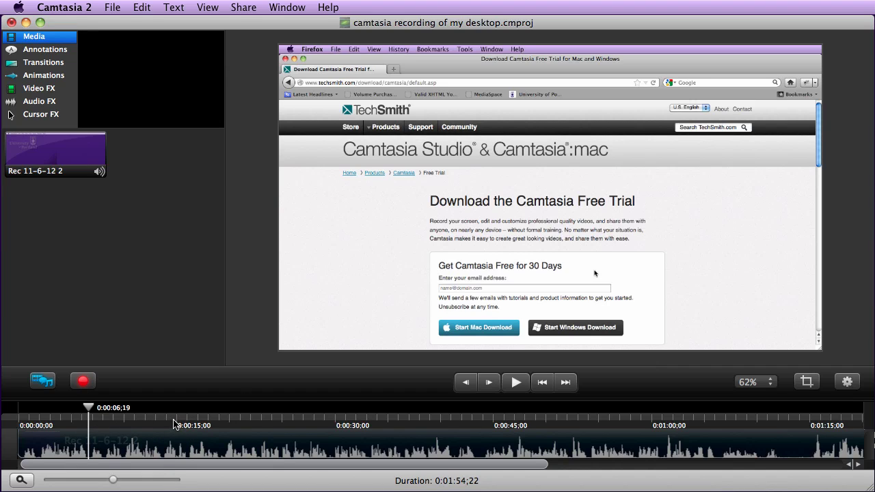
drag(88, 410, 20, 410)
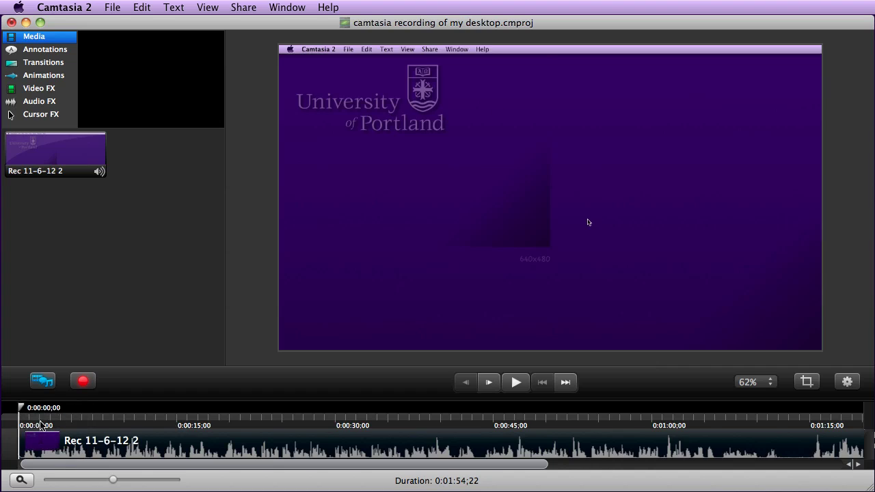
click(39, 384)
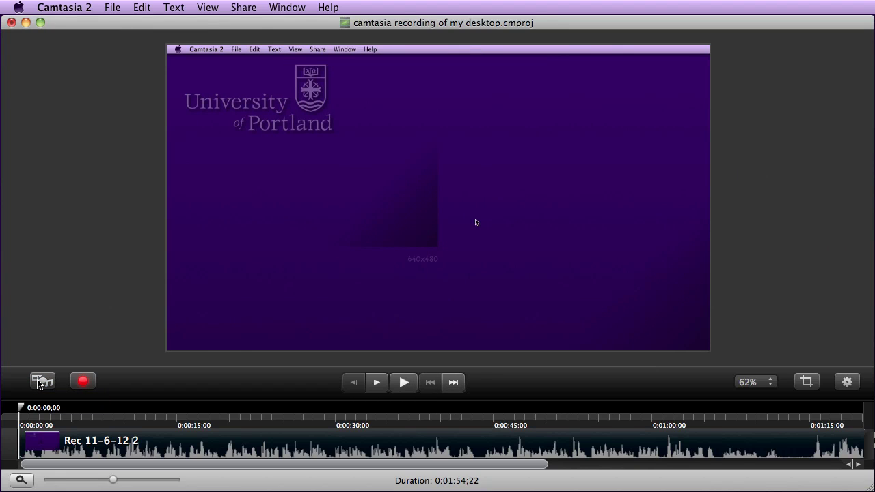
click(39, 384)
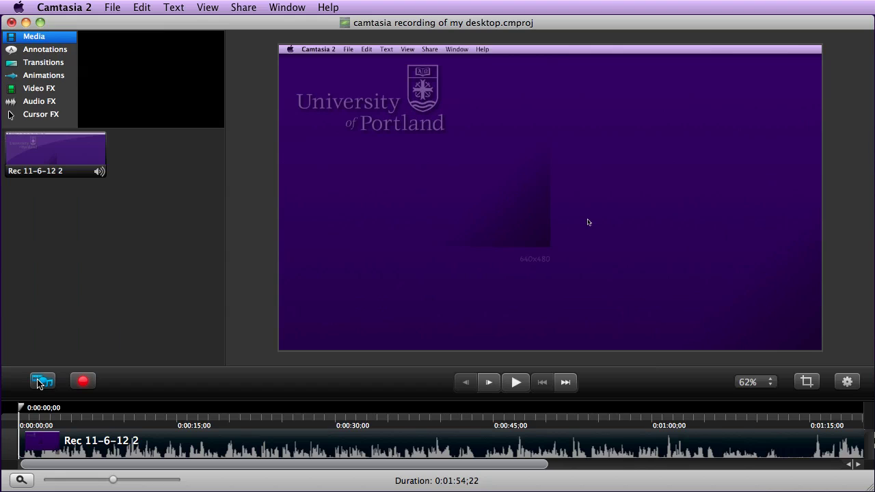
click(82, 383)
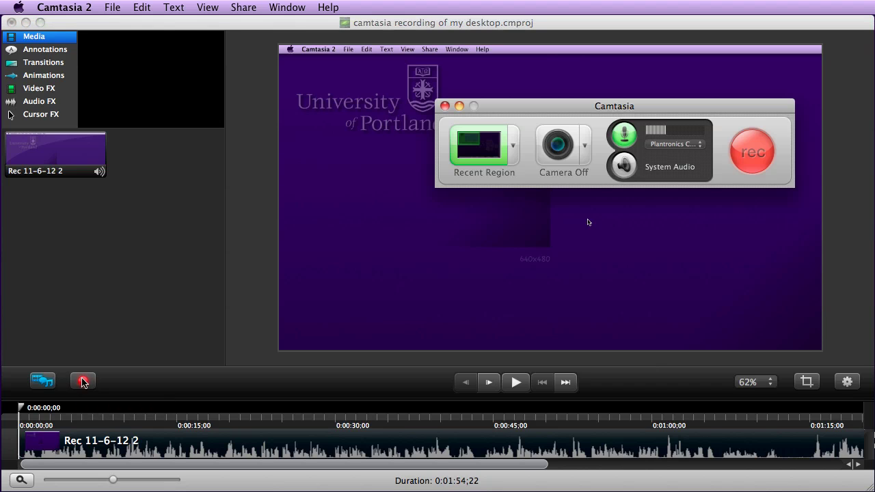
click(444, 106)
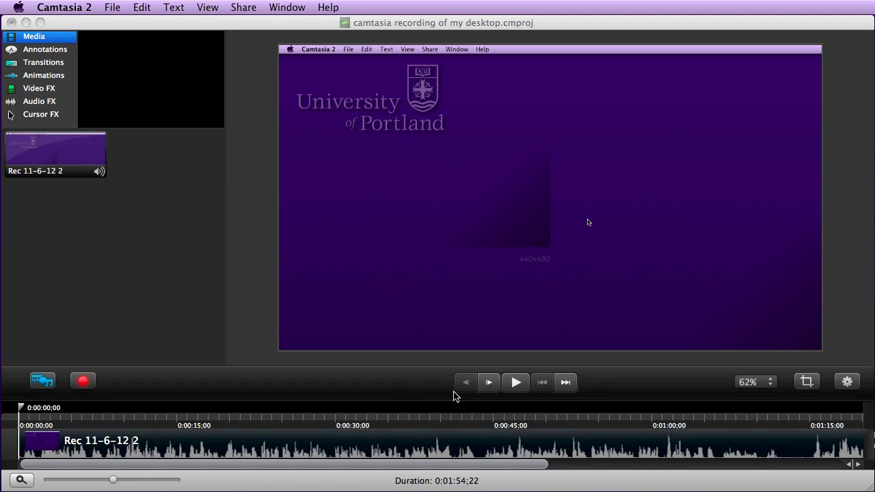
Step: Preview the canvas at 200%, then at 75%
click(759, 385)
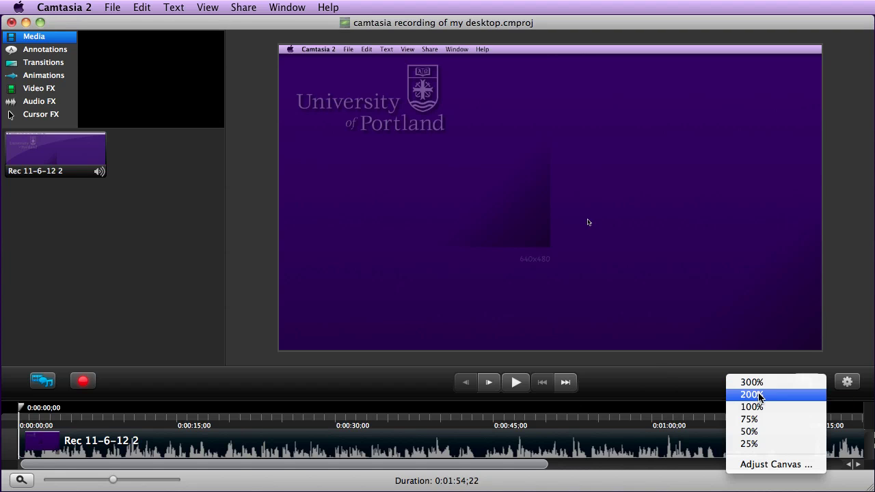
click(752, 394)
click(760, 395)
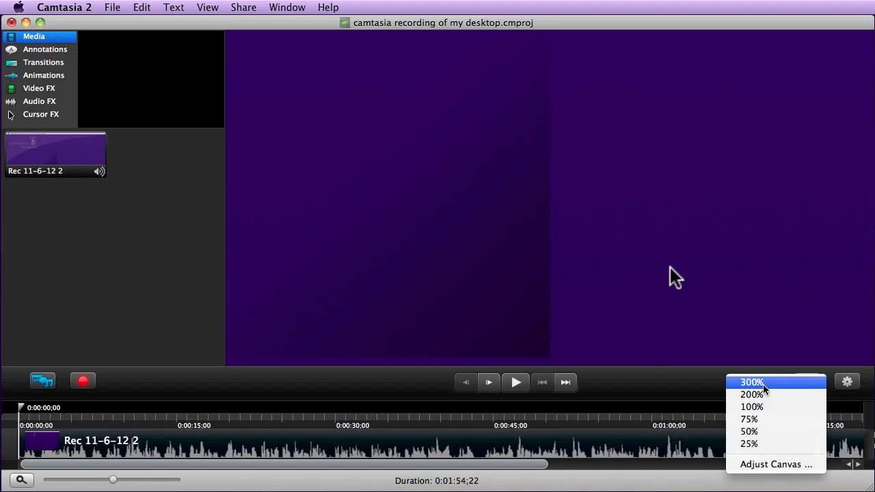
click(764, 419)
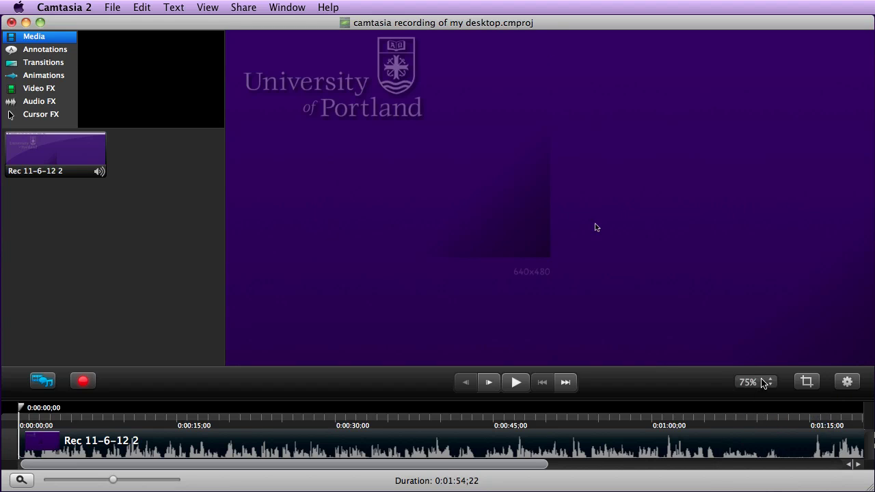
Step: Return the canvas preview to 50% and toggle cropping on and back off
click(765, 385)
click(766, 431)
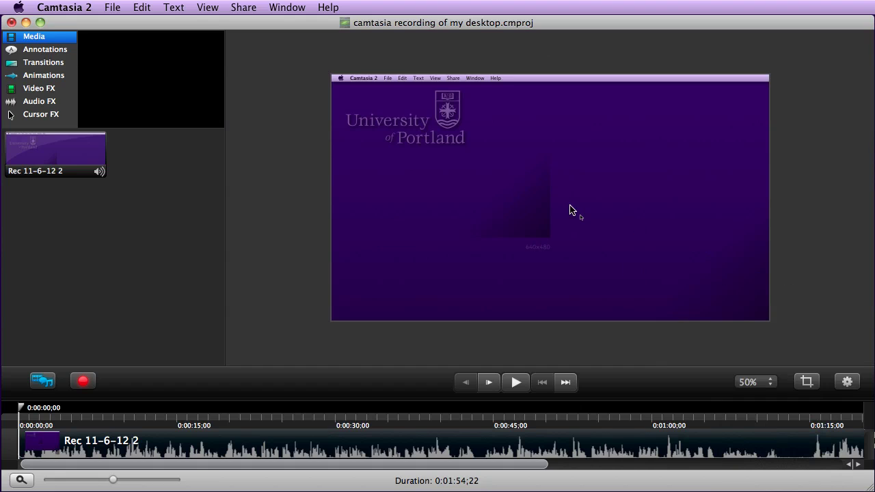
click(808, 382)
click(809, 383)
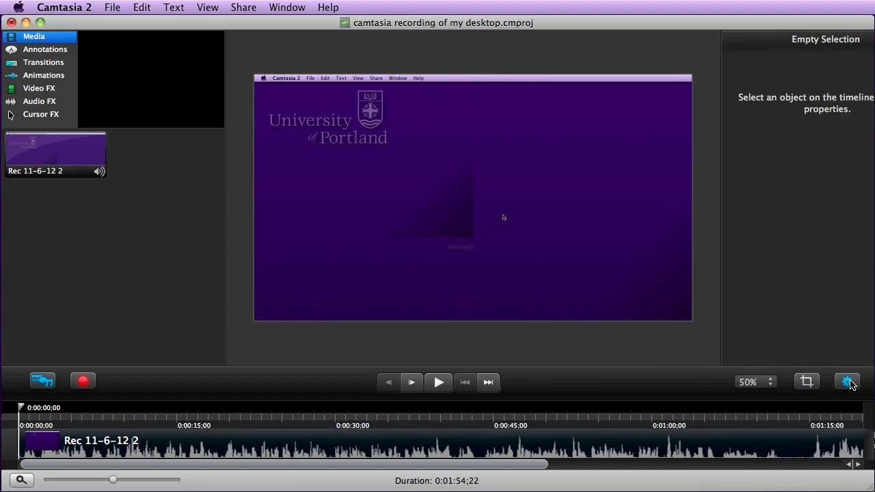
Step: Select the Rec 11-6-12 2 clip and raise its audio volume slightly to 101%
click(606, 192)
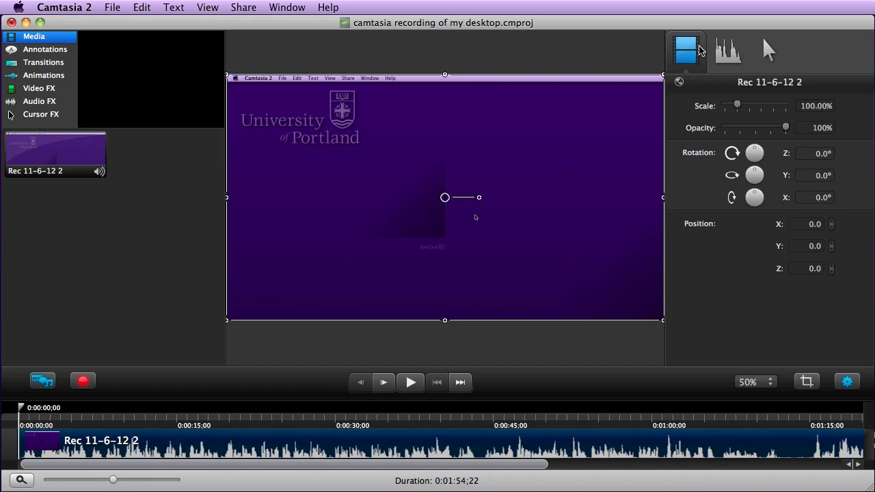
click(741, 62)
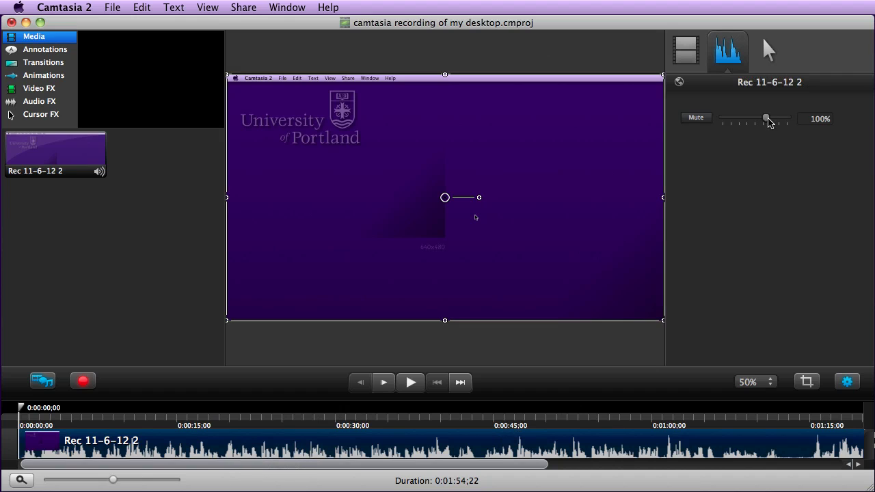
mouse_move(767, 120)
mouse_down()
mouse_move(798, 123)
mouse_move(724, 123)
mouse_move(770, 123)
mouse_up()
Step: Reset clip volume to 100%, enlarge the recorded cursor to about 217%, and hide properties
click(846, 119)
click(771, 65)
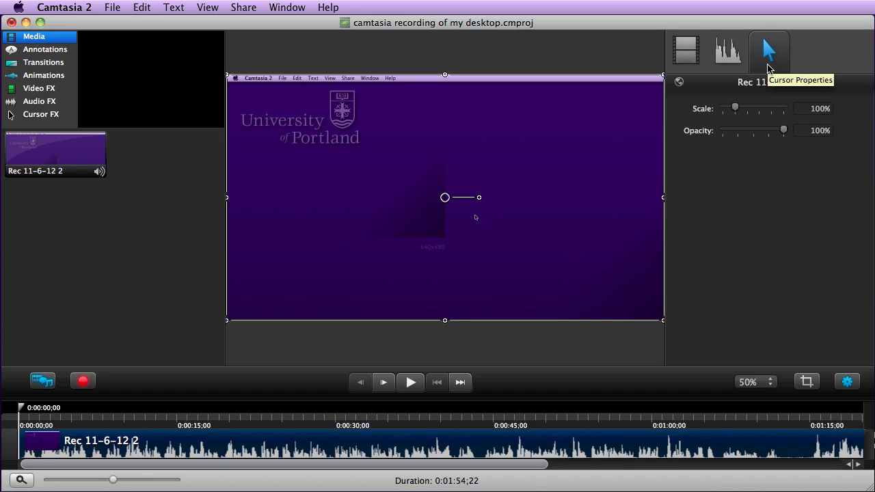
drag(735, 108, 800, 136)
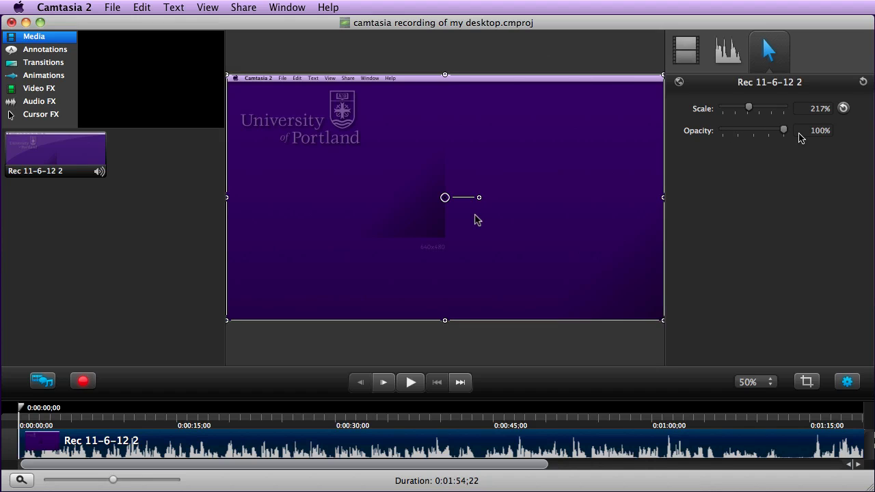
click(848, 382)
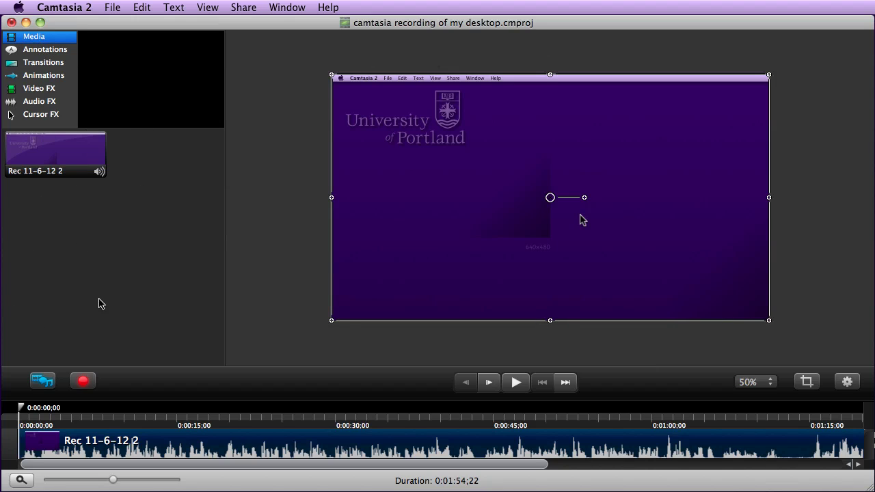
Step: Record an audio-only clip with Screen Off and microphone on, stopping with Super+Shift+2
click(84, 384)
drag(552, 104, 492, 217)
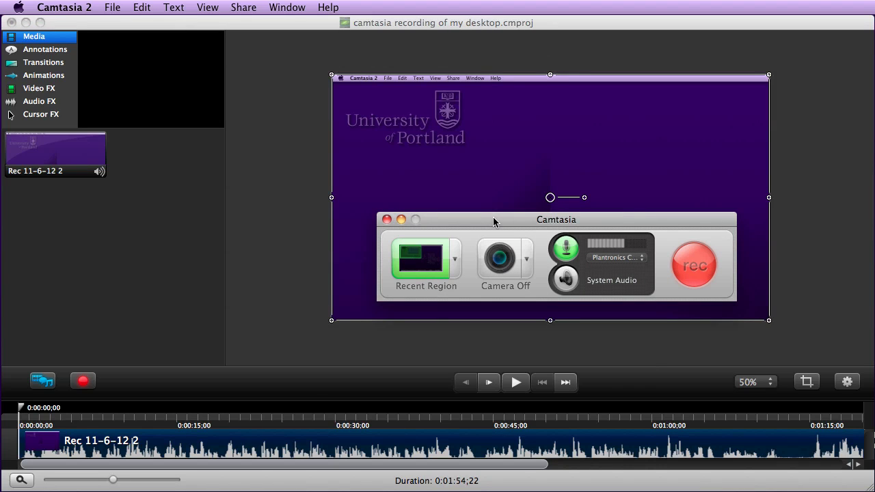
click(415, 268)
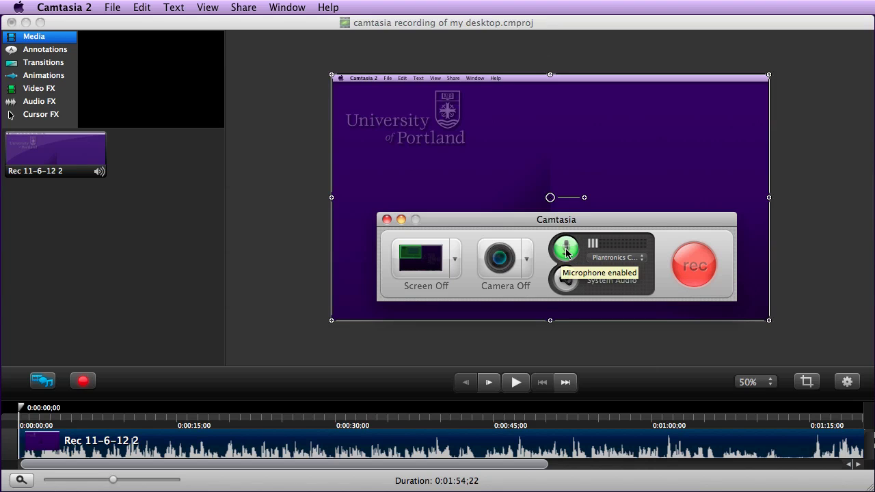
click(704, 266)
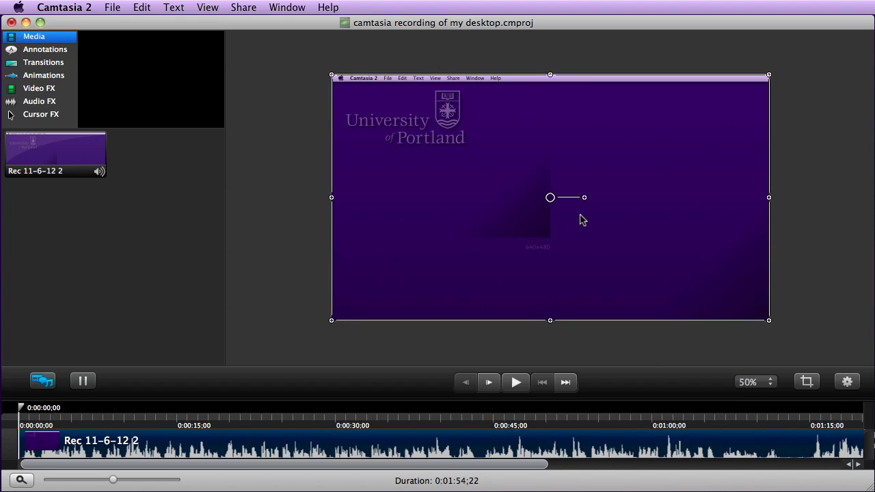
key(super+shift+2)
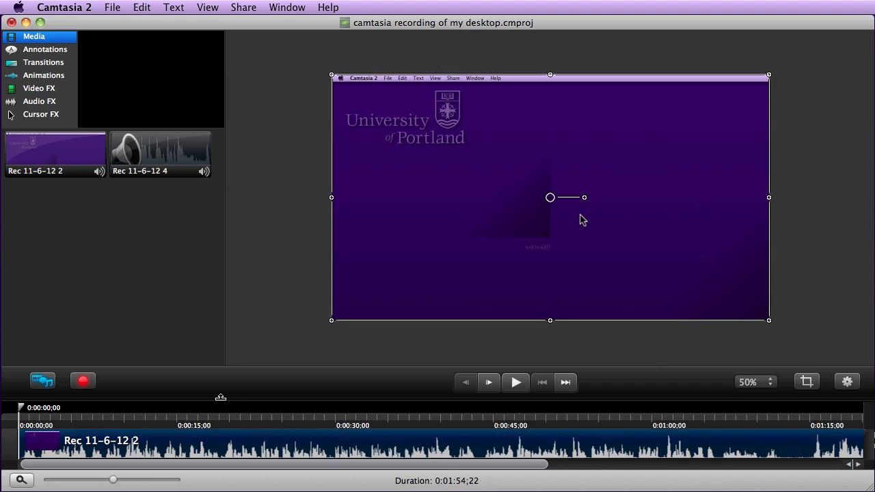
Step: Add an orange arrow annotation below the University of Portland logo
click(43, 51)
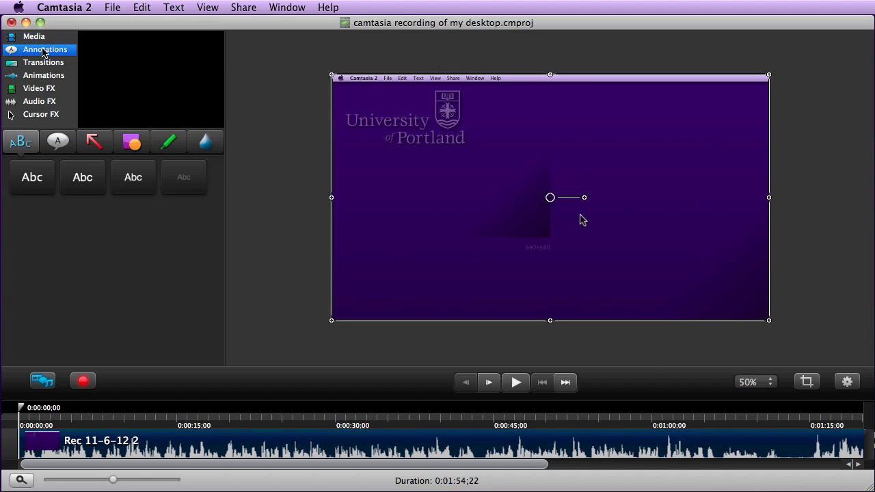
click(94, 144)
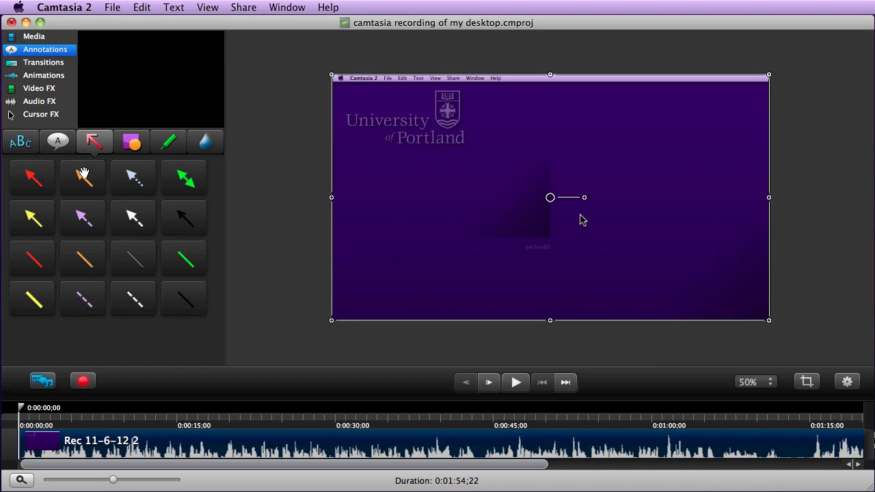
mouse_move(73, 185)
mouse_down()
mouse_move(279, 181)
mouse_move(435, 208)
mouse_move(433, 180)
mouse_move(419, 166)
mouse_up()
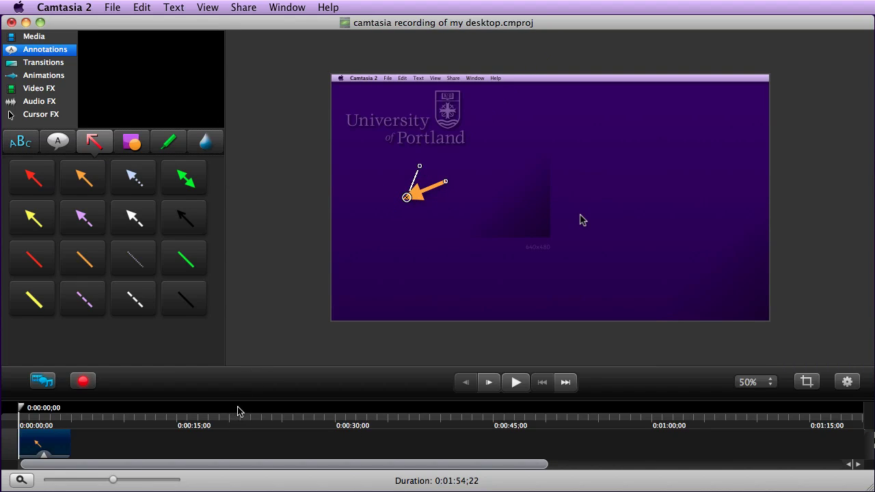
Step: Enlarge the timeline, shorten the arrow clip, then delete the arrow annotation
drag(243, 397, 241, 326)
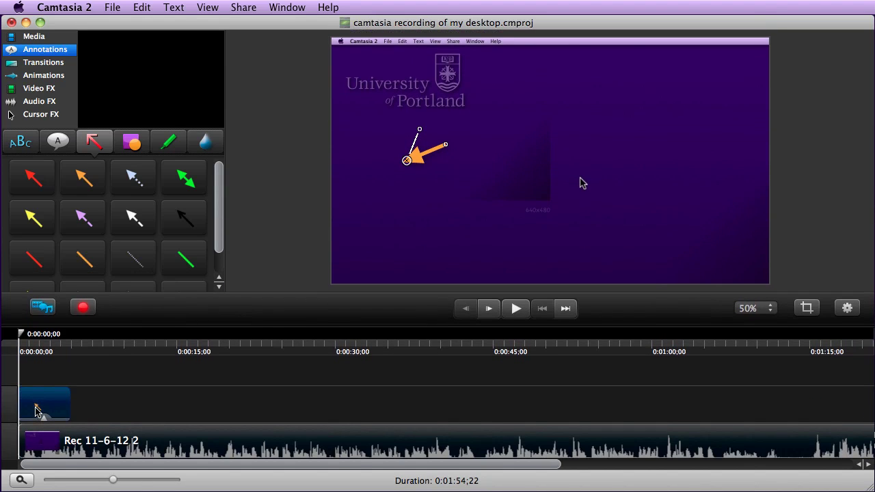
drag(21, 337, 5, 345)
mouse_move(69, 399)
mouse_down()
mouse_move(40, 399)
mouse_move(165, 406)
mouse_move(62, 406)
mouse_up()
click(103, 410)
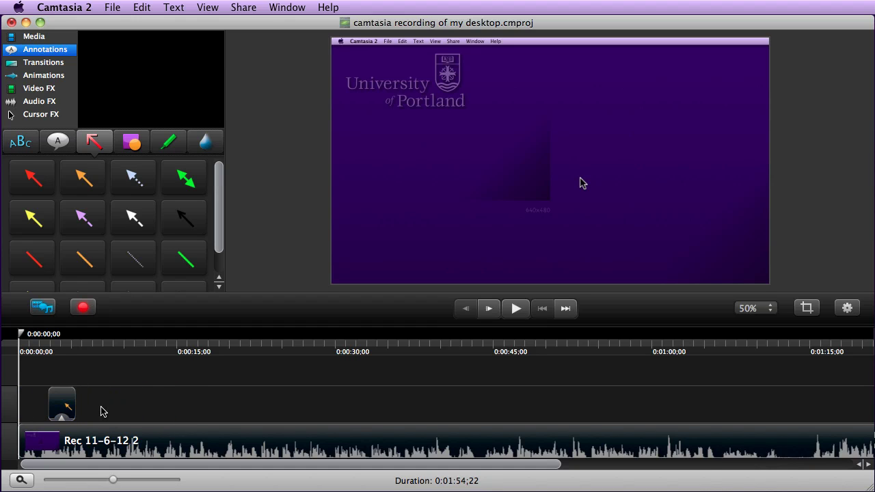
click(61, 406)
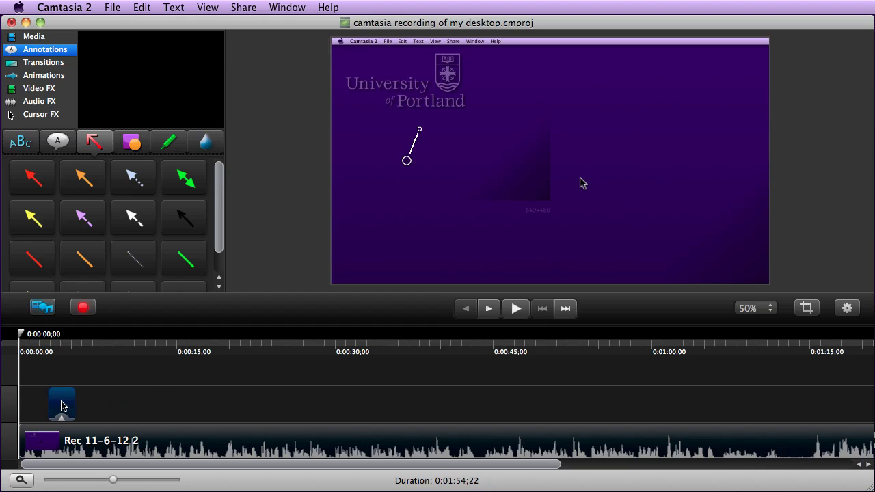
key(Delete)
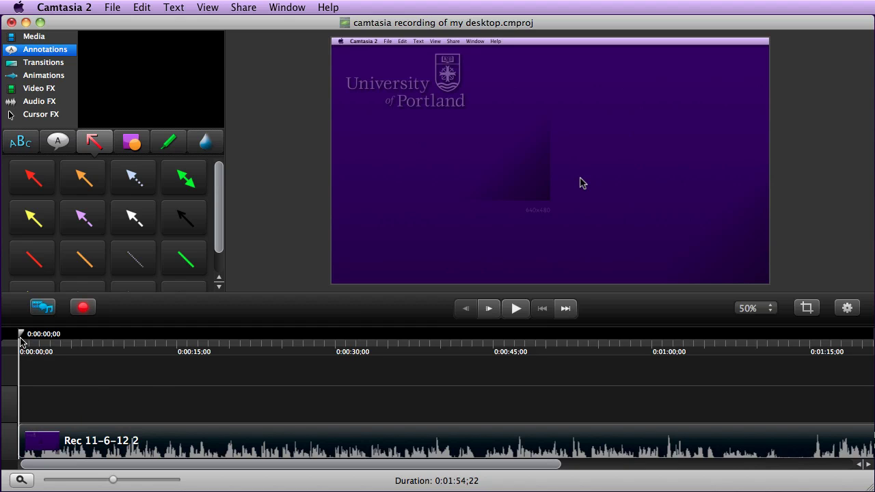
Step: Add a green Abc callout to the canvas starting at 7 seconds
click(57, 141)
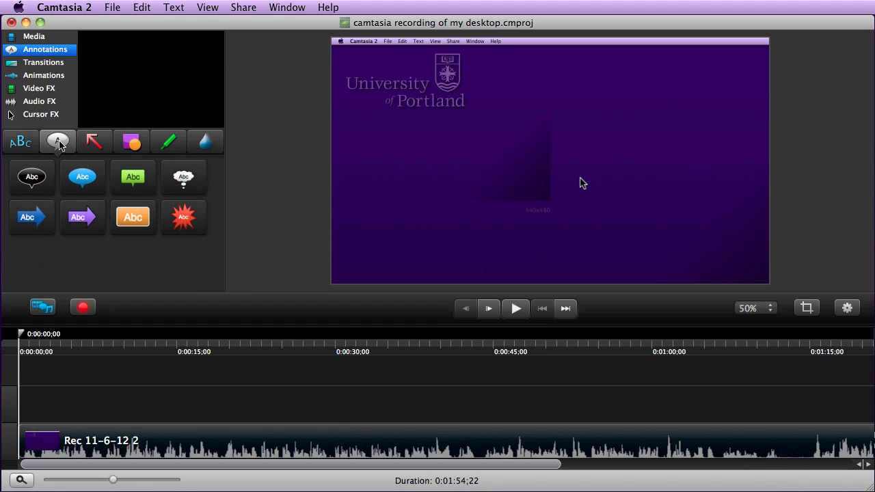
click(133, 177)
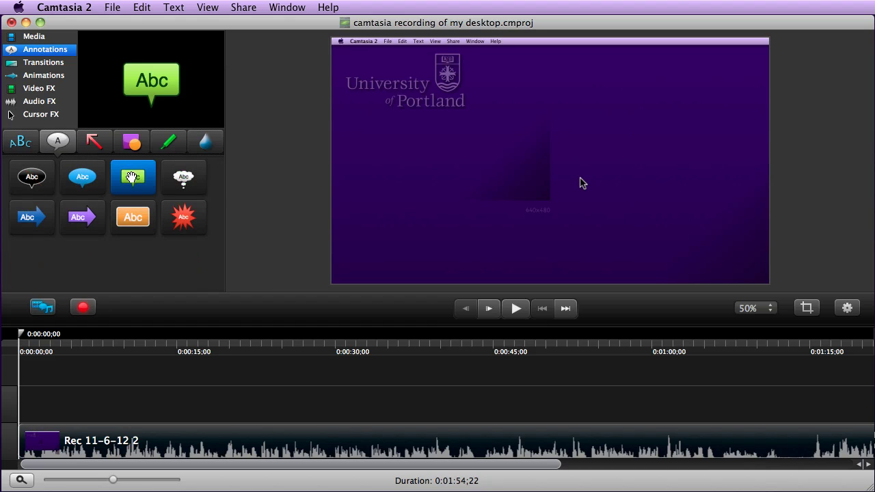
drag(131, 176, 436, 162)
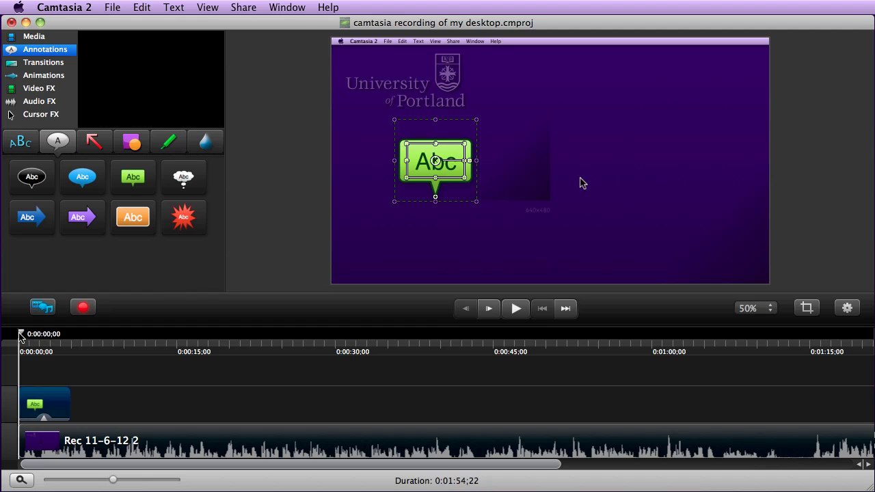
drag(20, 336, 94, 339)
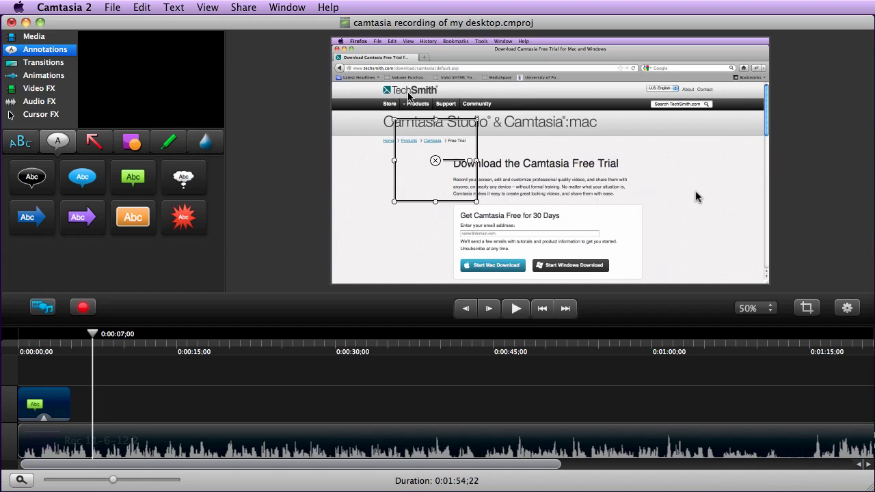
drag(40, 403, 114, 406)
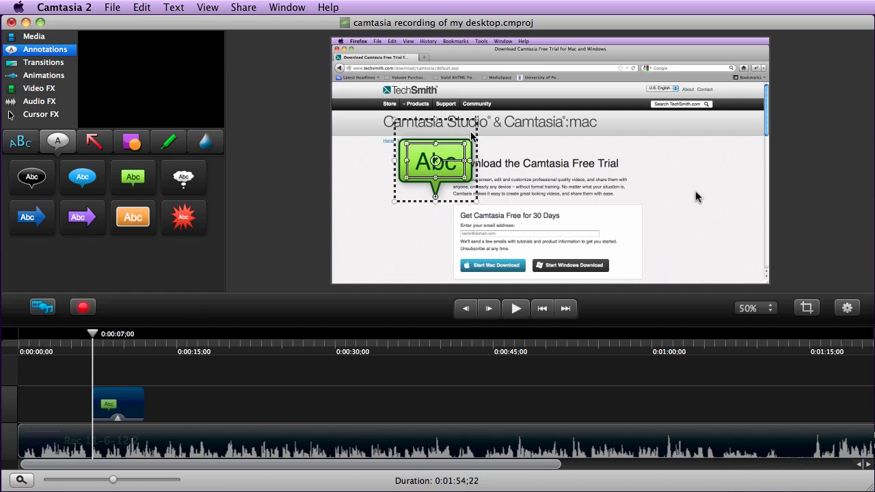
Step: Rotate the callout's tail upward, widen it, and move it over the page header
drag(471, 164, 391, 162)
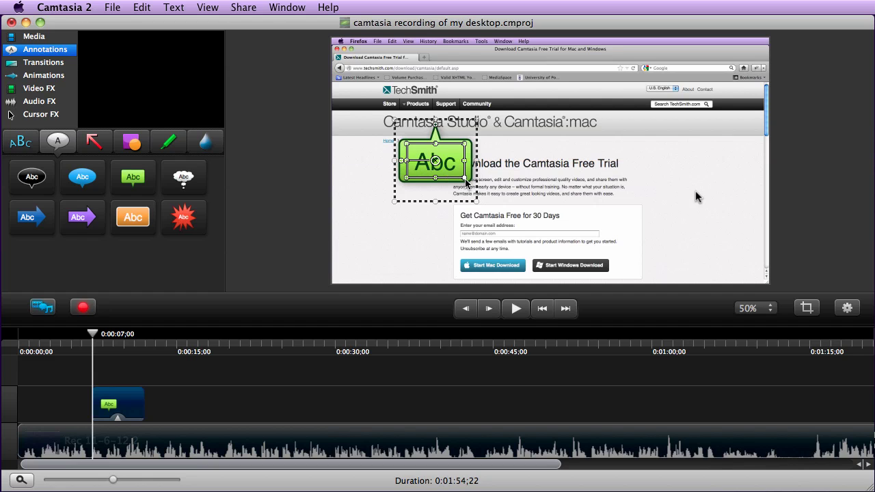
drag(465, 181, 551, 181)
drag(496, 162, 561, 112)
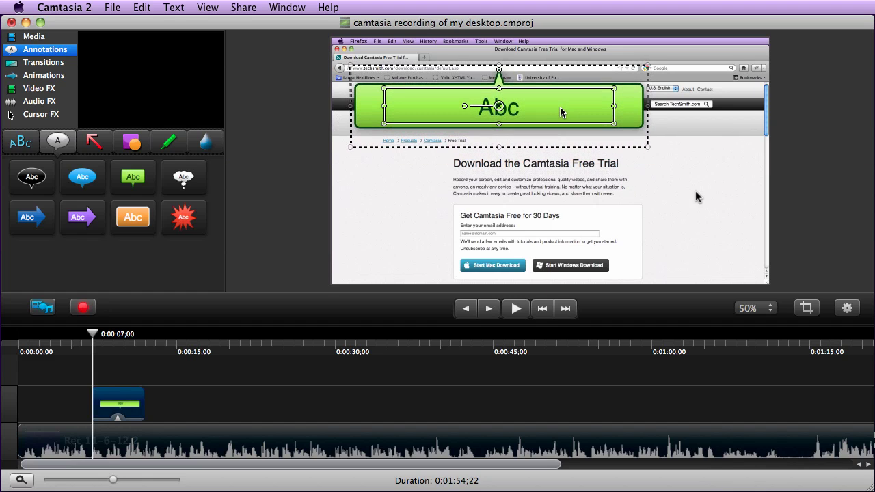
Step: Change the callout text to 'techsmith.com' and rewind the playhead to review
double_click(517, 113)
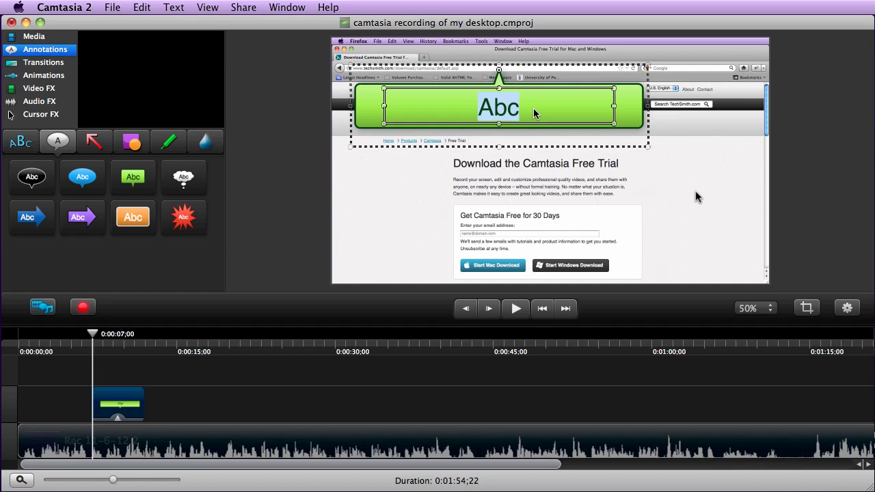
text(techt)
key(BackSpace)
text(smith.com)
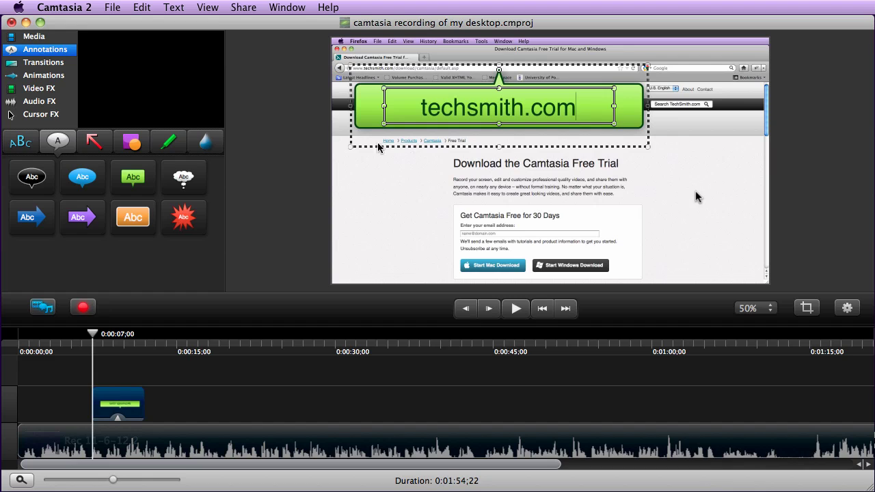
click(381, 184)
drag(92, 335, 17, 338)
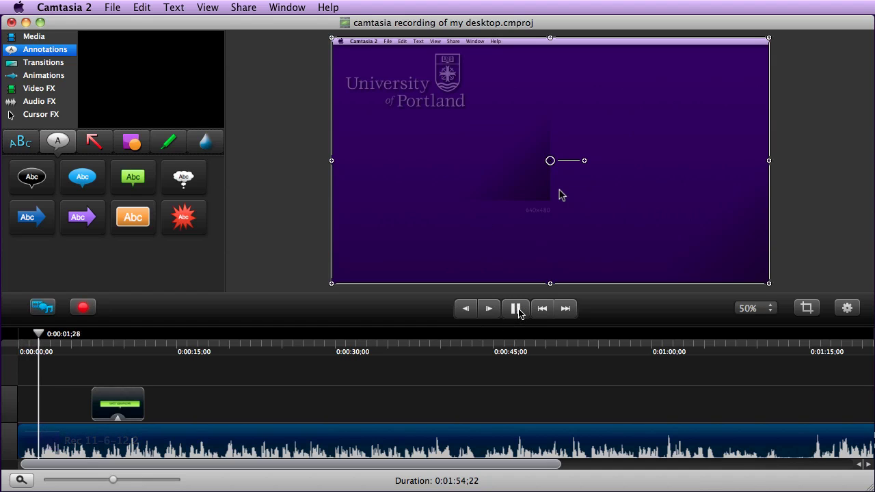
Step: Stop playback, shorten the techsmith.com callout clip, then delete it from the timeline
click(517, 309)
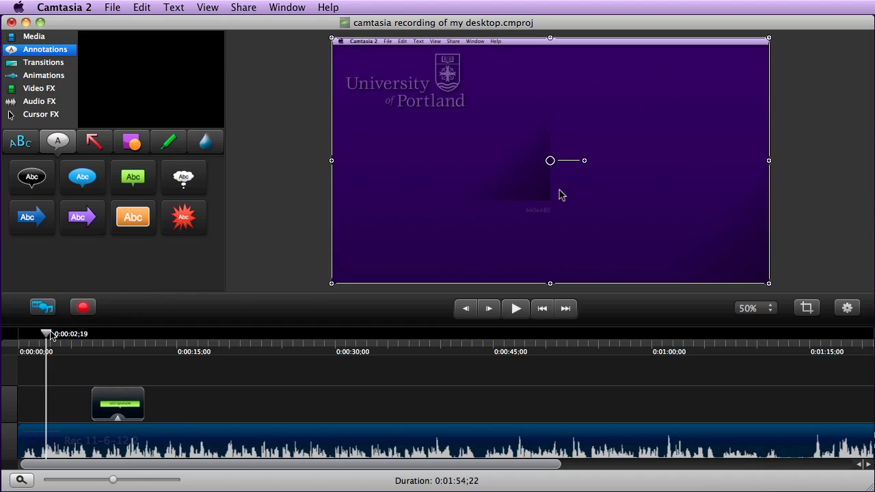
drag(52, 336, 162, 338)
click(127, 397)
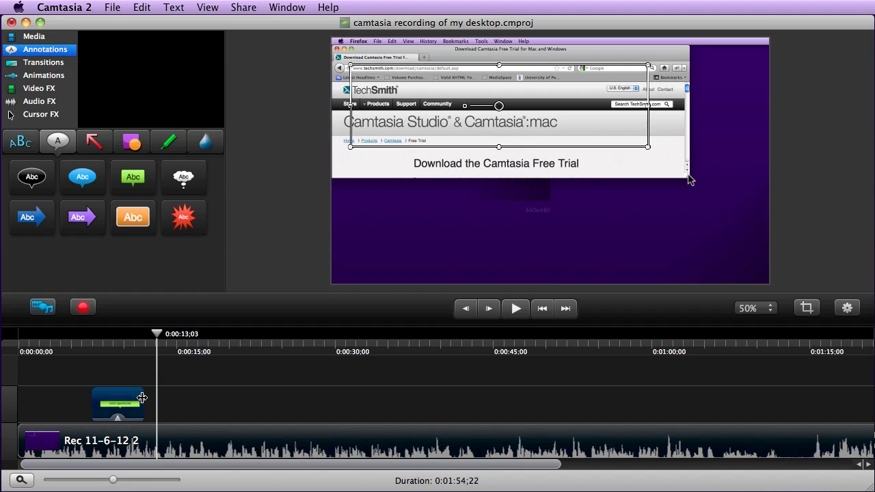
drag(128, 395, 120, 396)
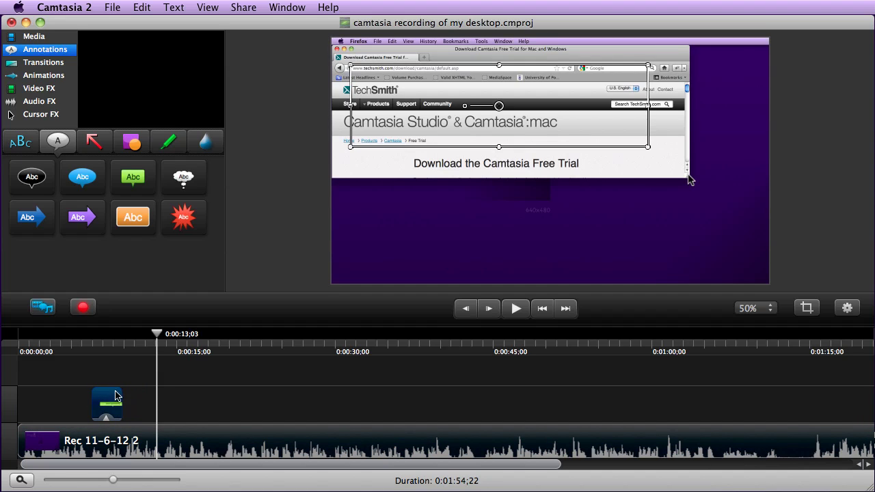
drag(156, 334, 10, 337)
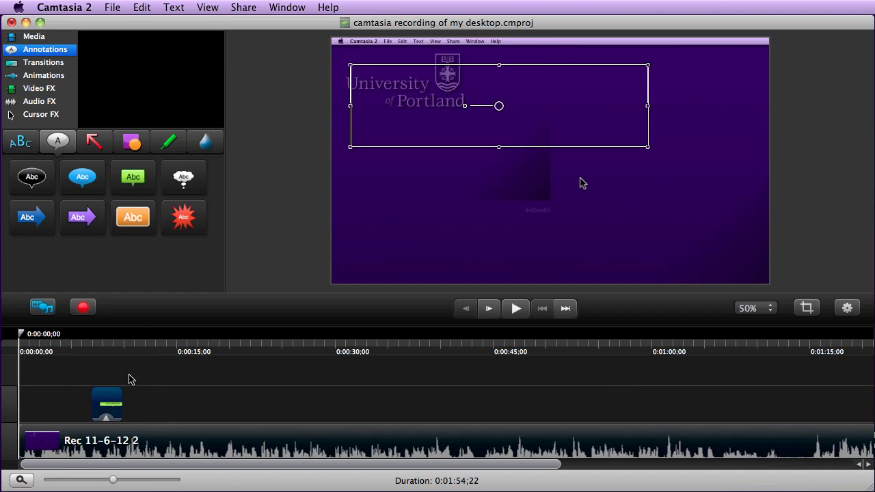
click(136, 403)
click(109, 408)
key(Delete)
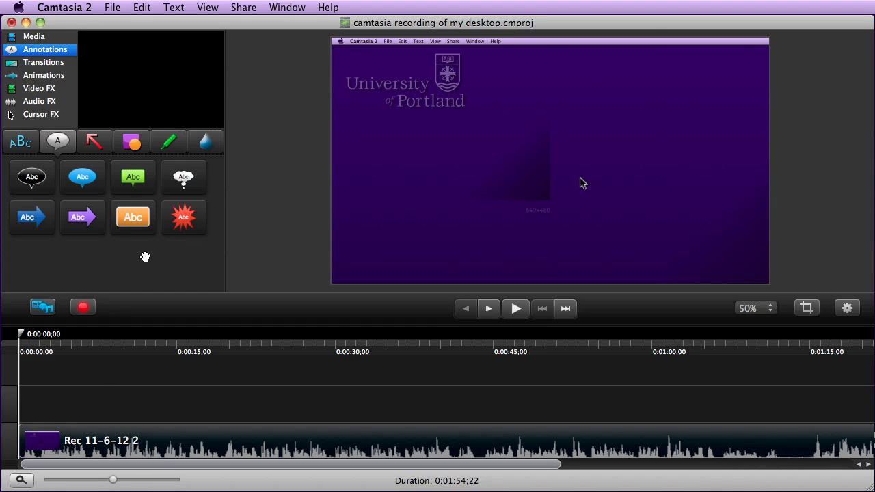
Step: Preview highlight styles and place a yellow highlight box over the logo
click(21, 142)
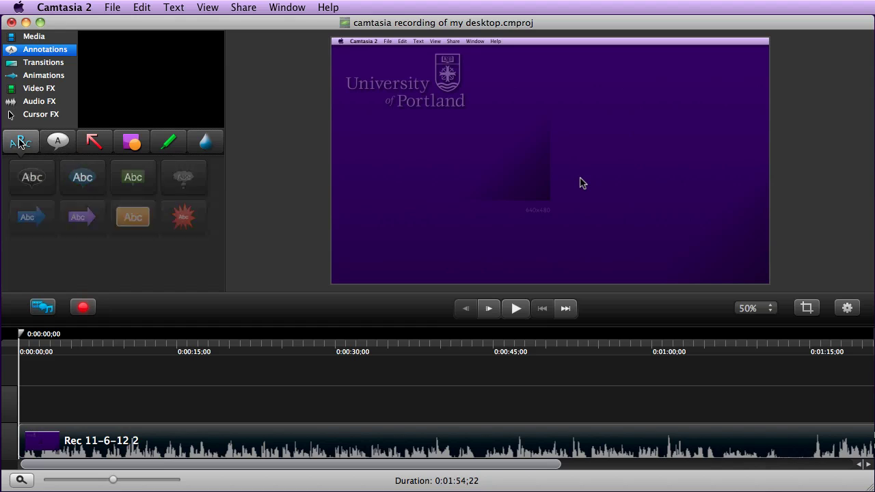
click(176, 150)
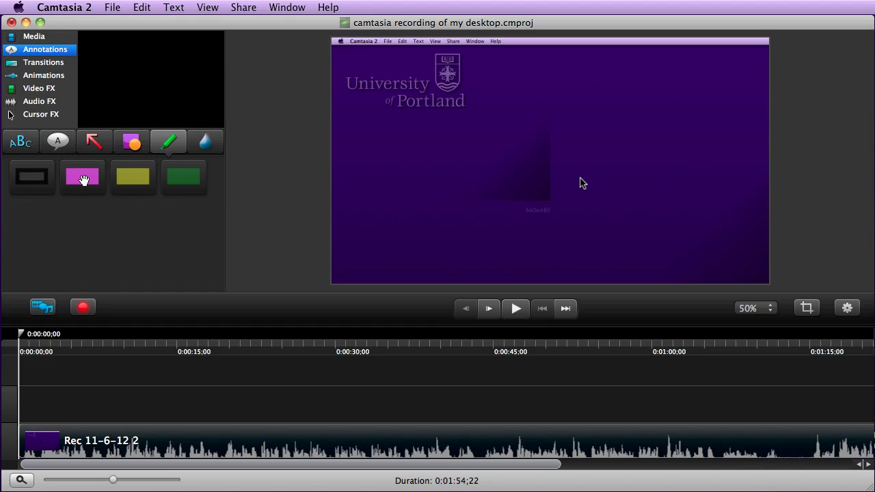
click(83, 180)
click(137, 180)
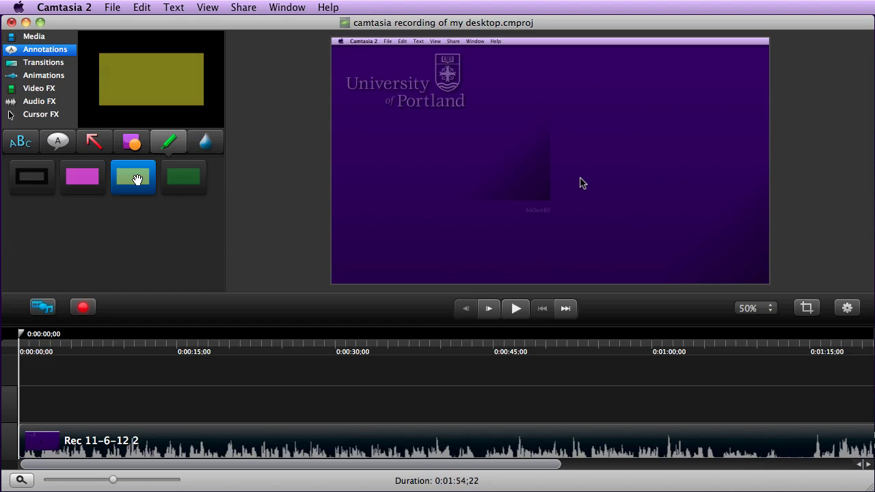
drag(137, 180, 451, 94)
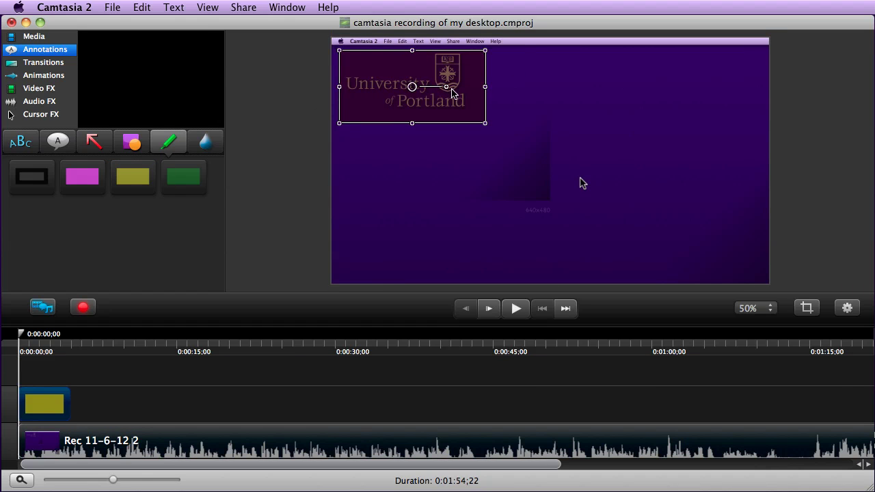
Step: Undo twice to remove the yellow highlight, then show the transitions library
click(140, 8)
click(137, 20)
click(140, 7)
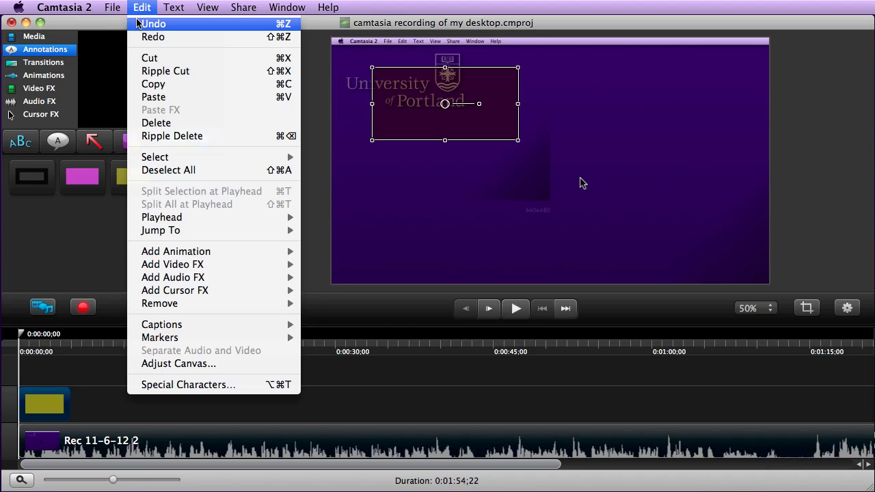
click(138, 21)
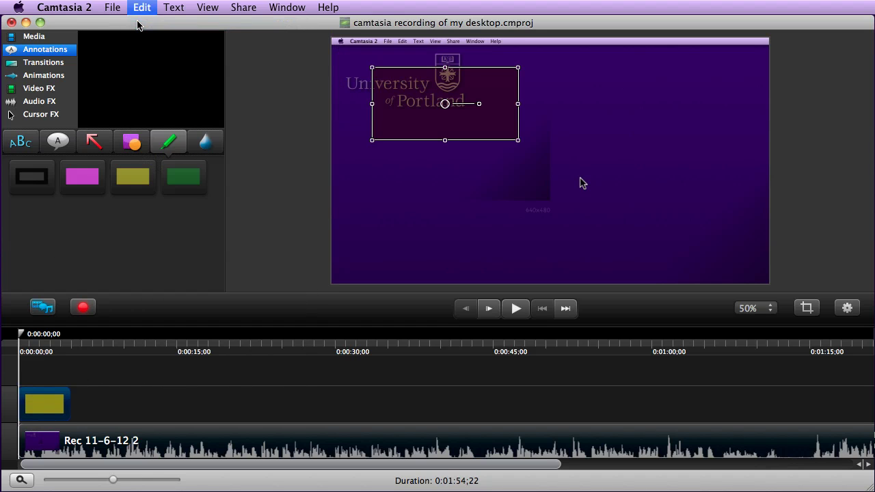
click(43, 63)
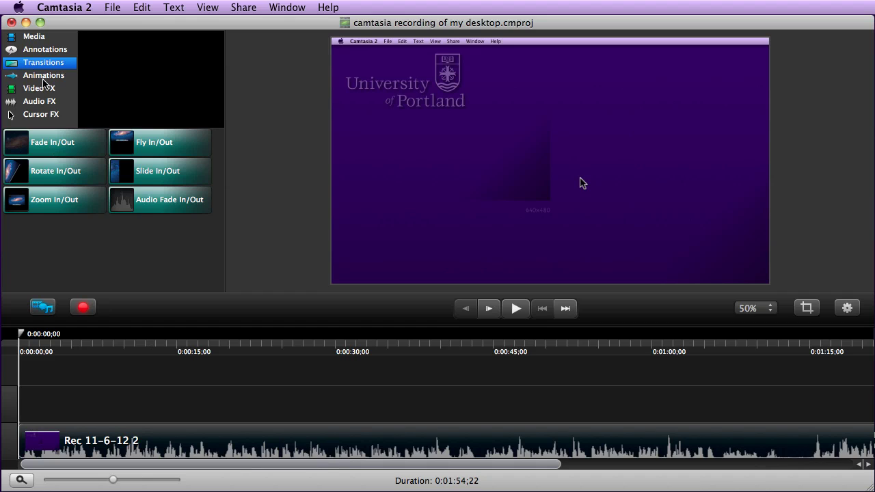
Step: Browse the Animations, Video FX, Audio FX and Cursor FX panels in turn
click(43, 80)
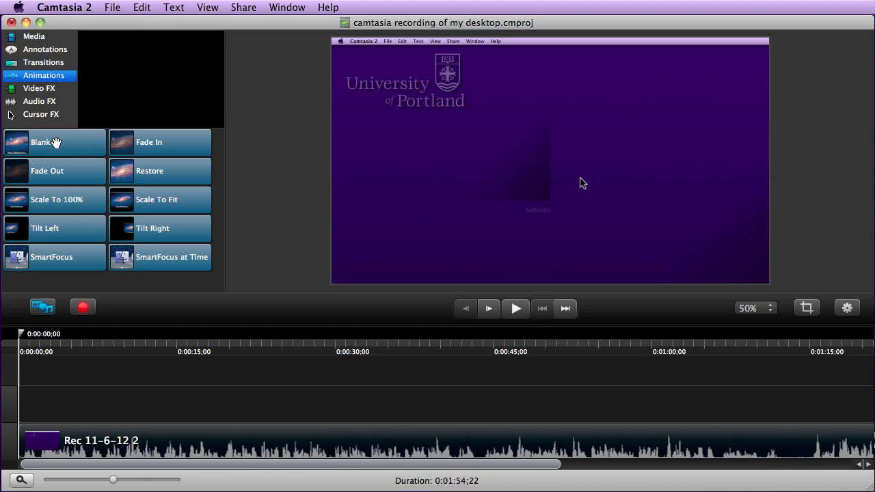
click(43, 92)
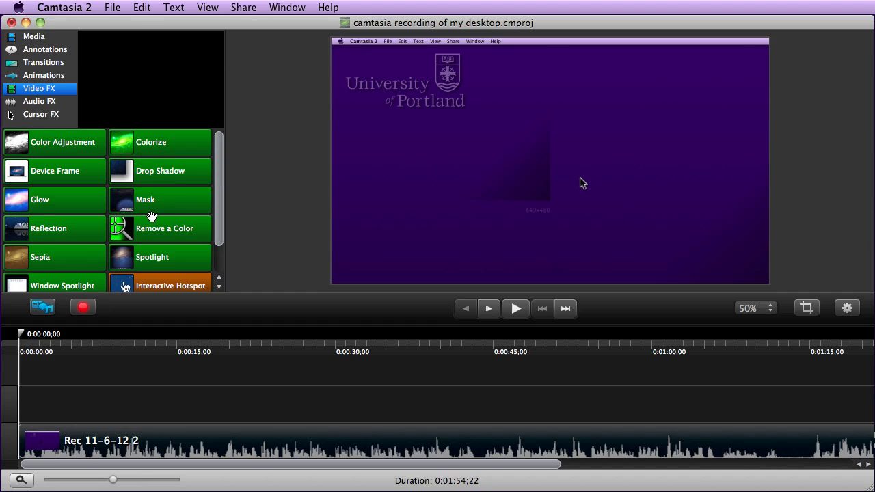
scroll(151, 216, down, 2)
scroll(151, 216, up, 2)
click(48, 103)
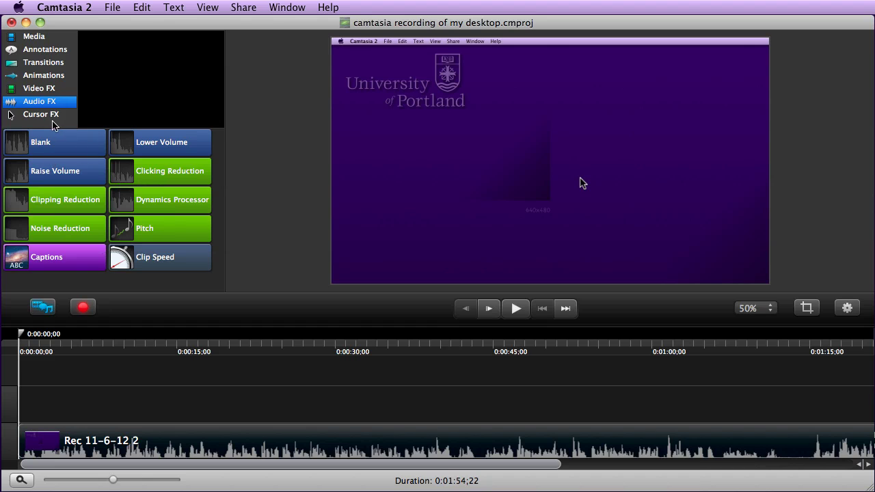
click(39, 116)
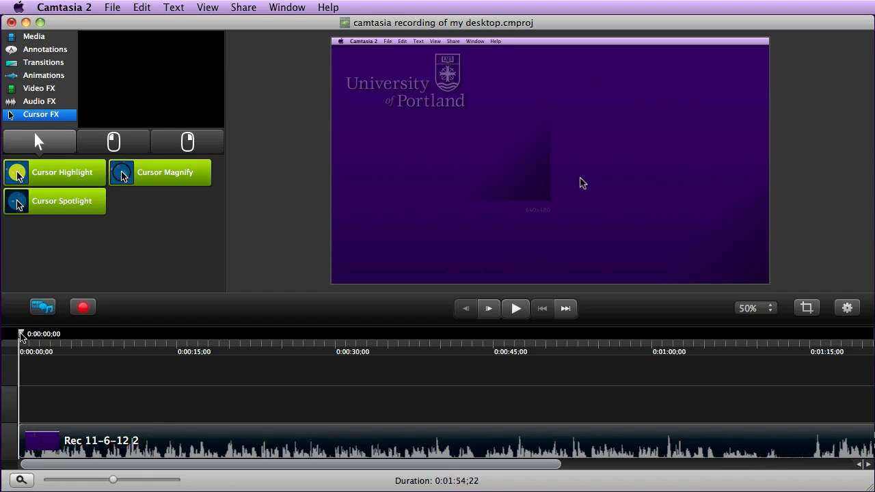
Step: Split the Rec 11-6-12 2 clip at 0:00:06;17 with Cmd+T
drag(21, 336, 92, 378)
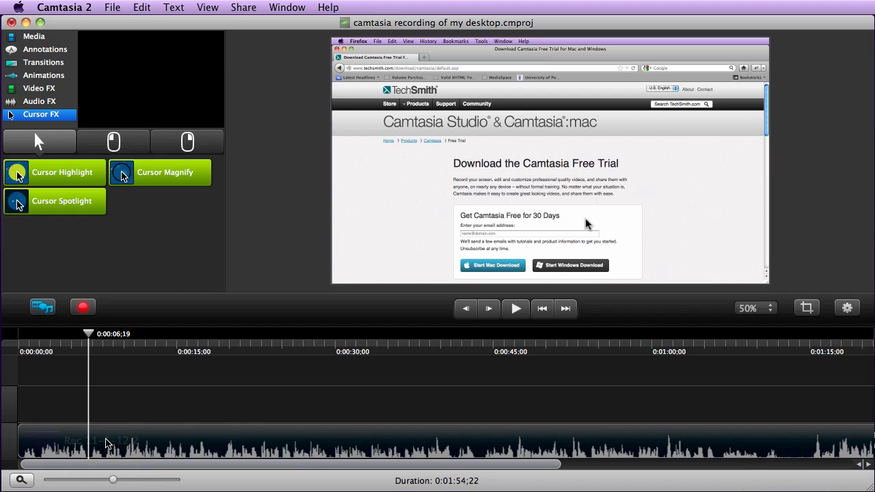
drag(90, 335, 88, 336)
click(120, 451)
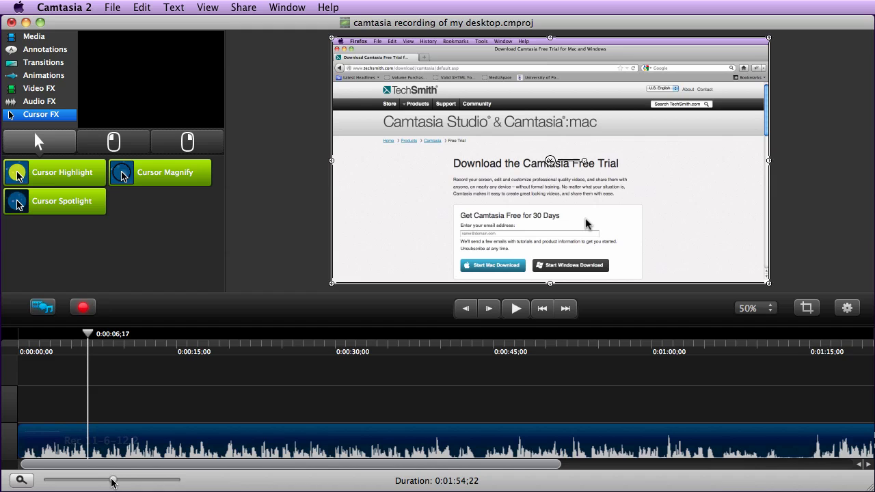
drag(113, 482, 132, 483)
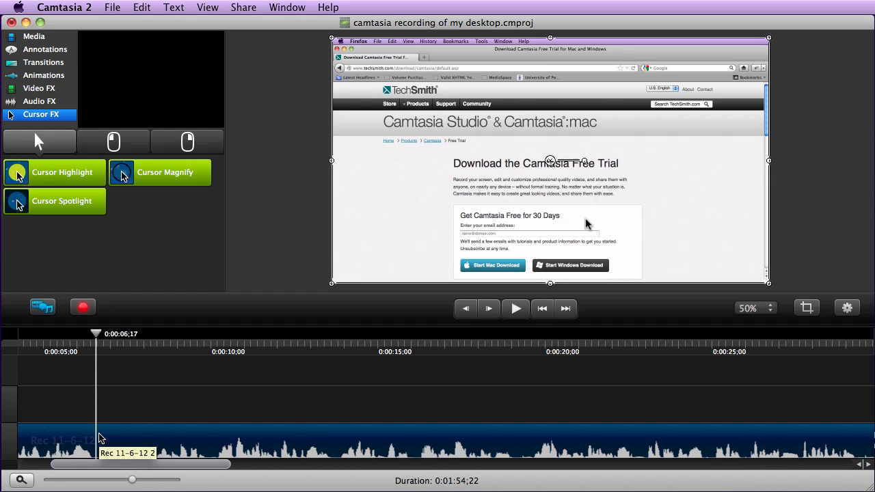
key(super+t)
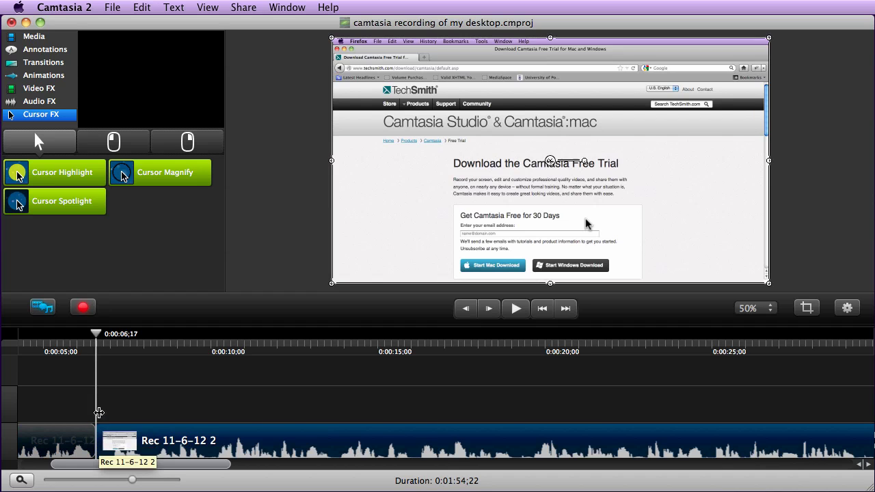
click(140, 4)
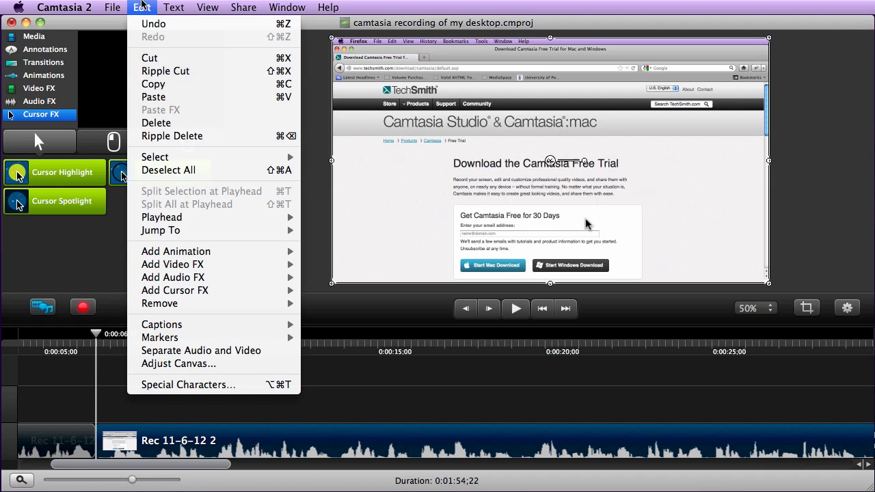
Step: Split the recording again at 0:00:08;04 using Edit > Split Selection at Playhead
click(138, 5)
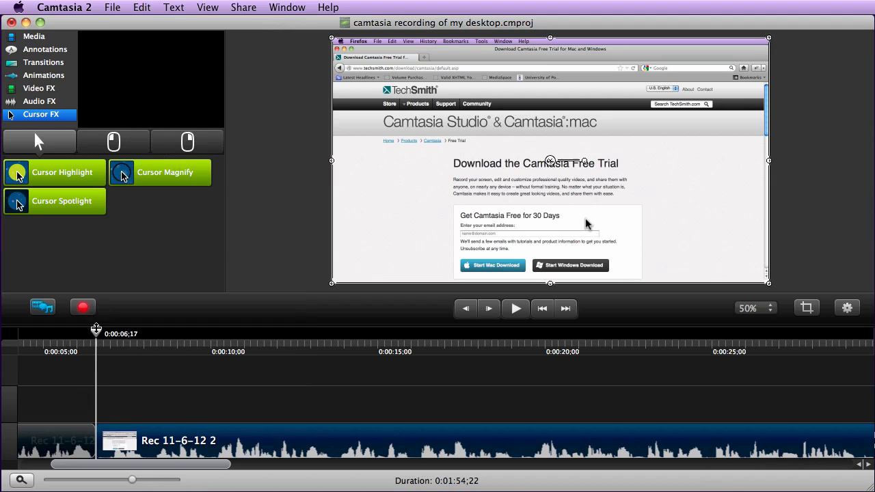
drag(98, 333, 151, 347)
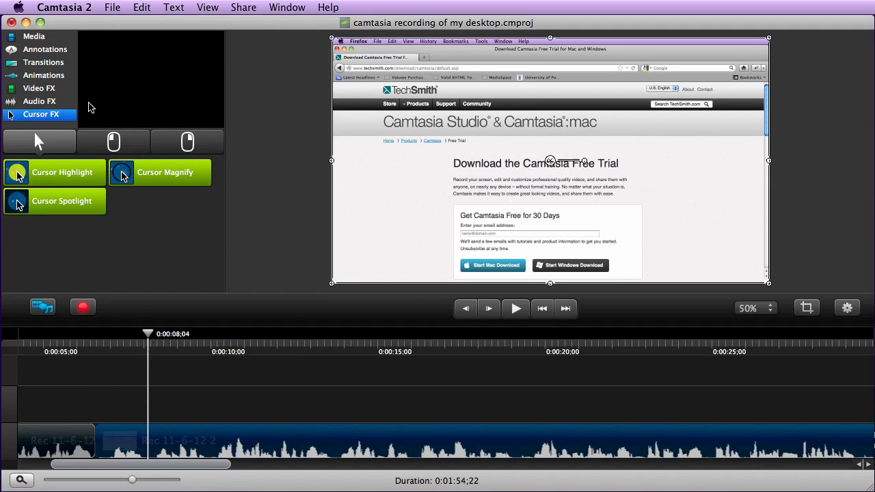
click(145, 5)
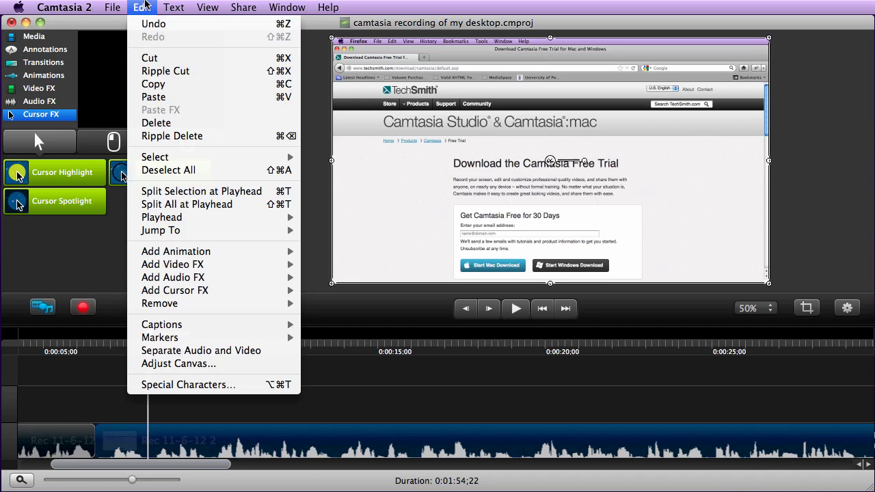
click(167, 192)
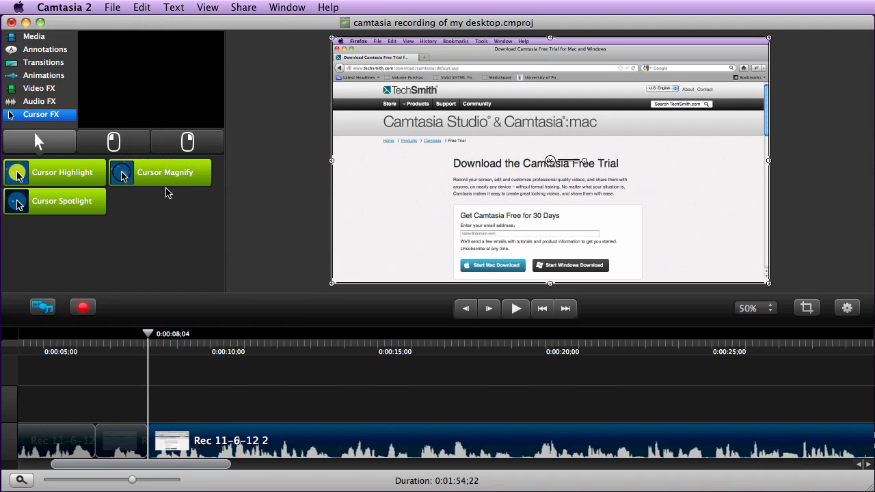
Step: Delete the short middle clip, leaving an empty gap on the timeline
click(133, 383)
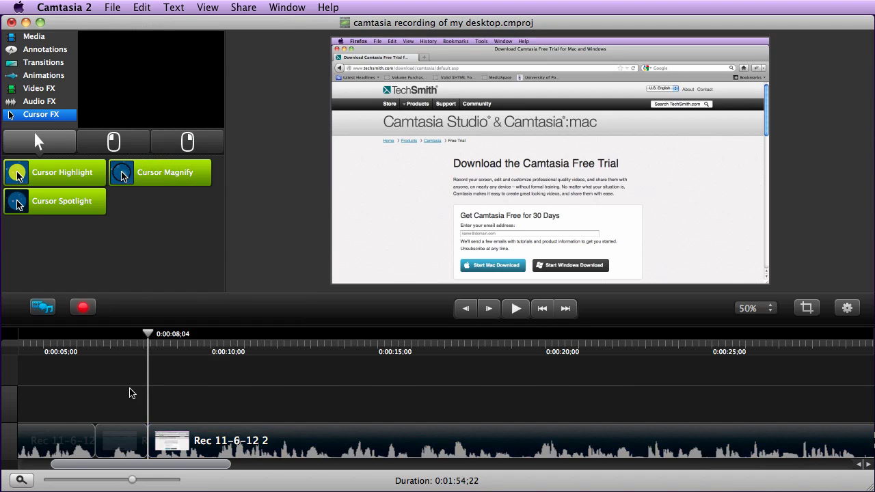
click(124, 444)
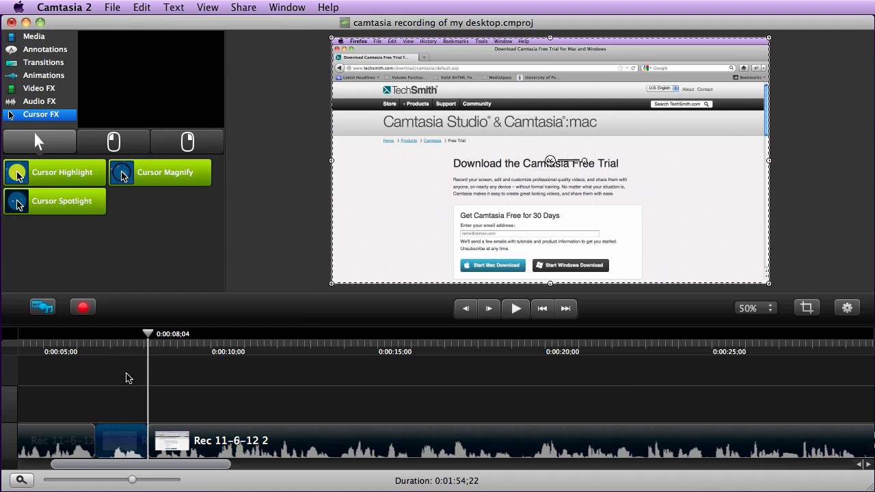
right_click(125, 441)
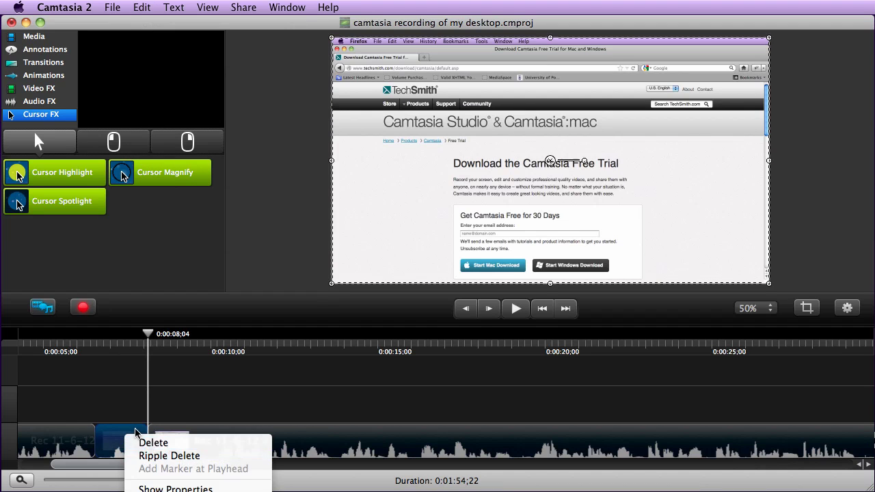
click(162, 456)
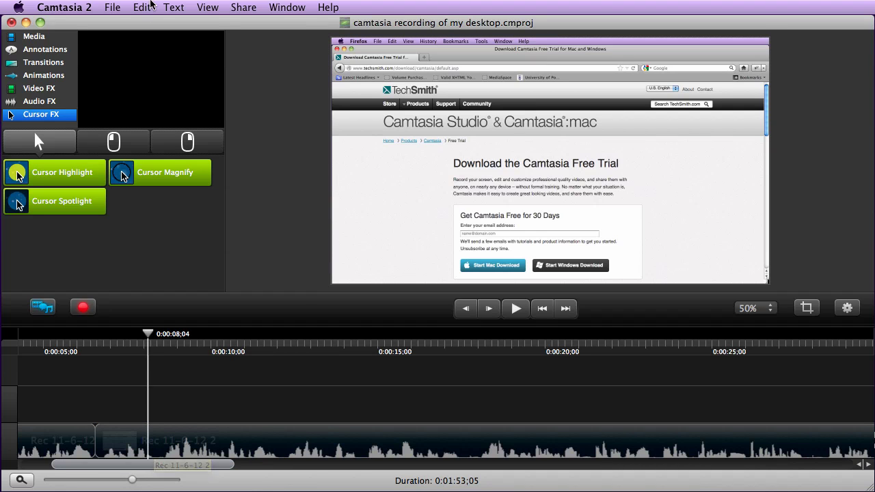
click(147, 7)
click(145, 24)
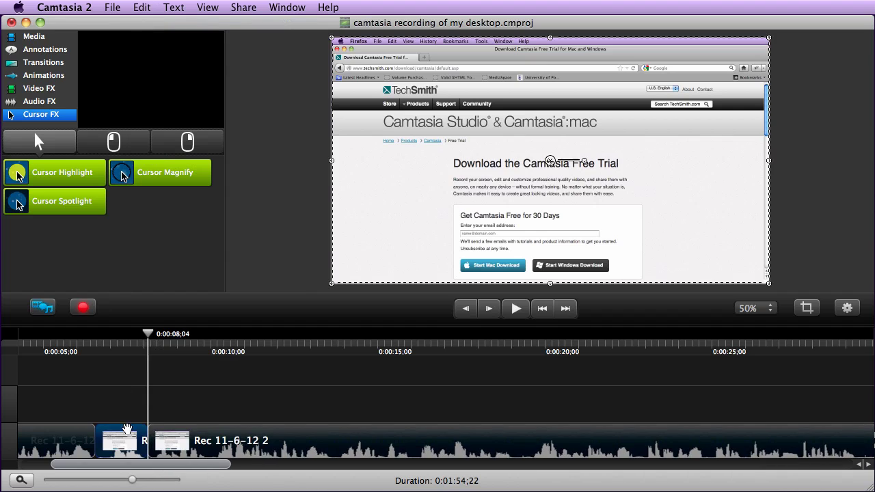
right_click(125, 438)
click(137, 442)
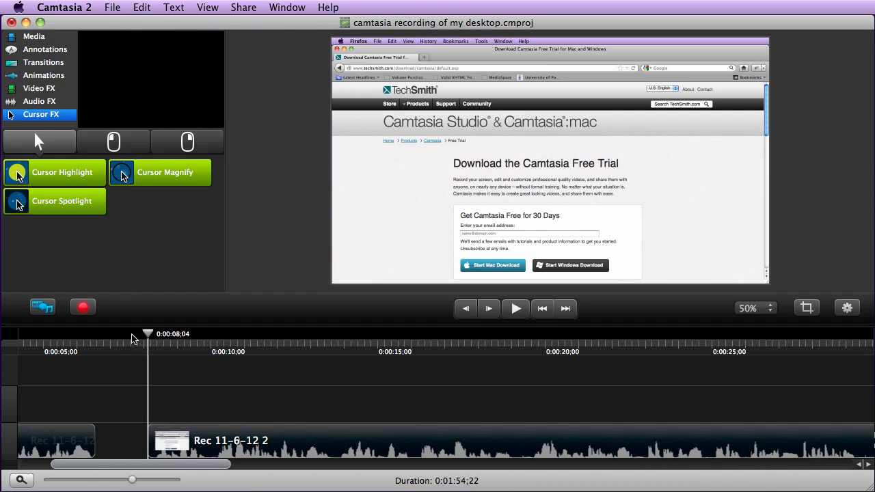
Step: Slide Rec 11-6-12 2 left to close the gap
drag(149, 337, 87, 337)
drag(220, 441, 167, 440)
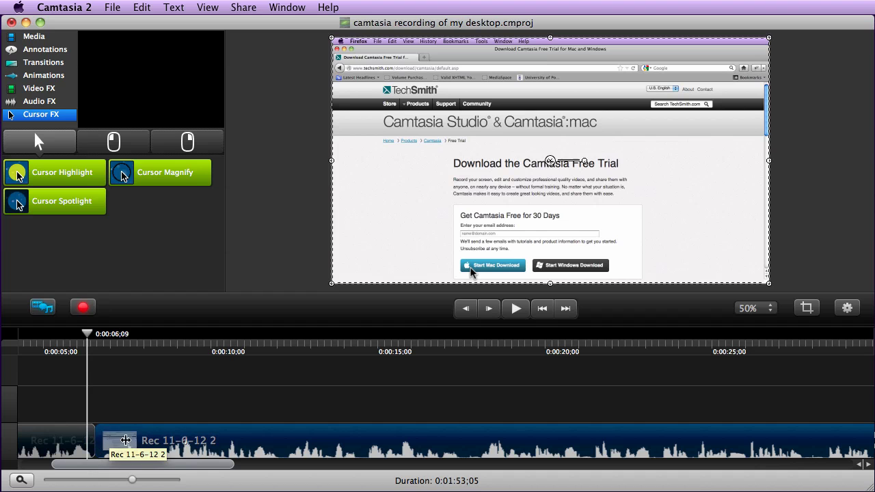
drag(132, 480, 104, 484)
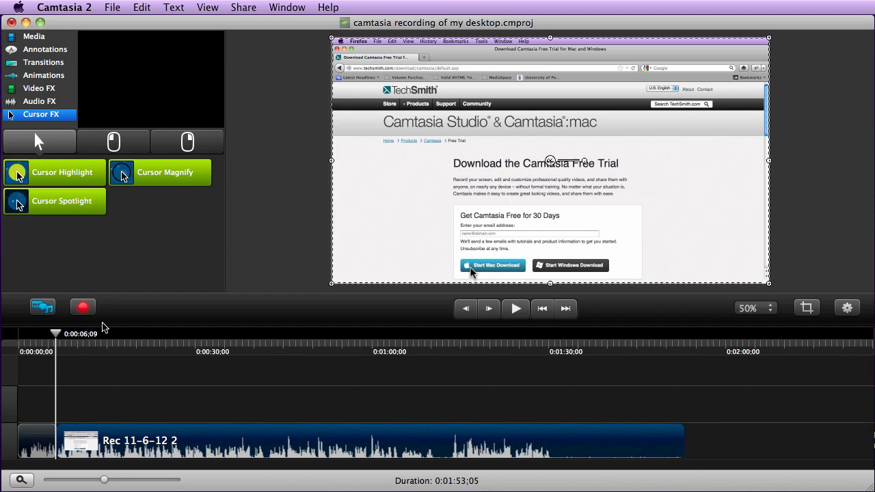
Step: Split the recording at 0:01:30;17 and delete the trailing piece
drag(59, 336, 558, 358)
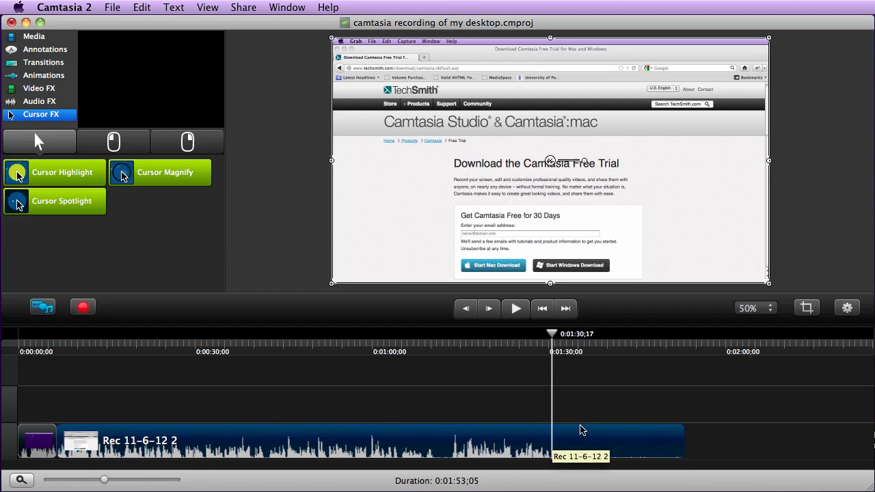
key(super+t)
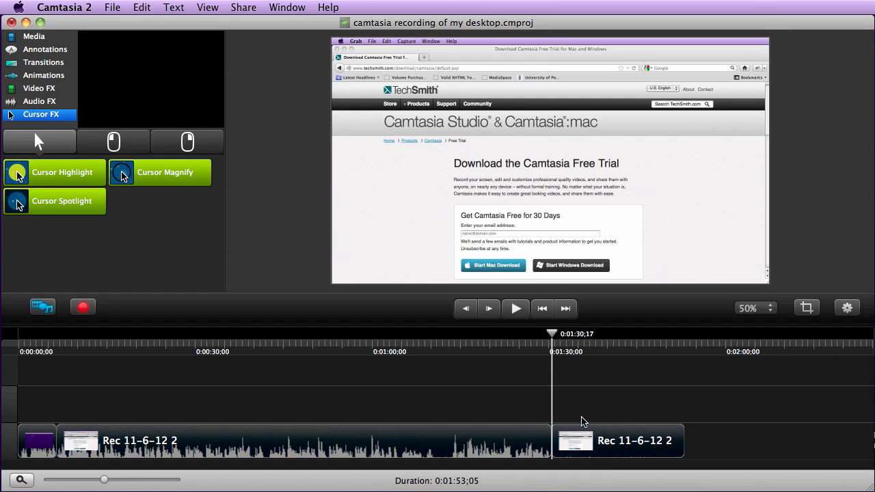
drag(580, 419, 584, 449)
key(Delete)
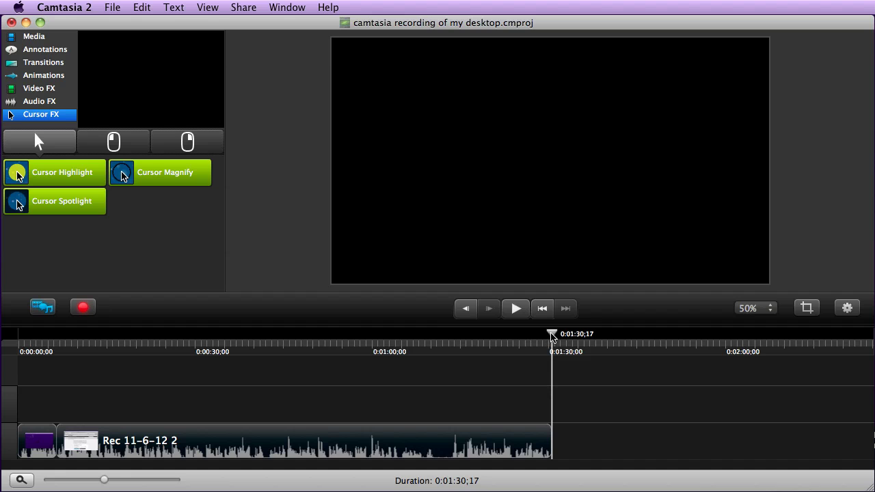
drag(552, 335, 537, 335)
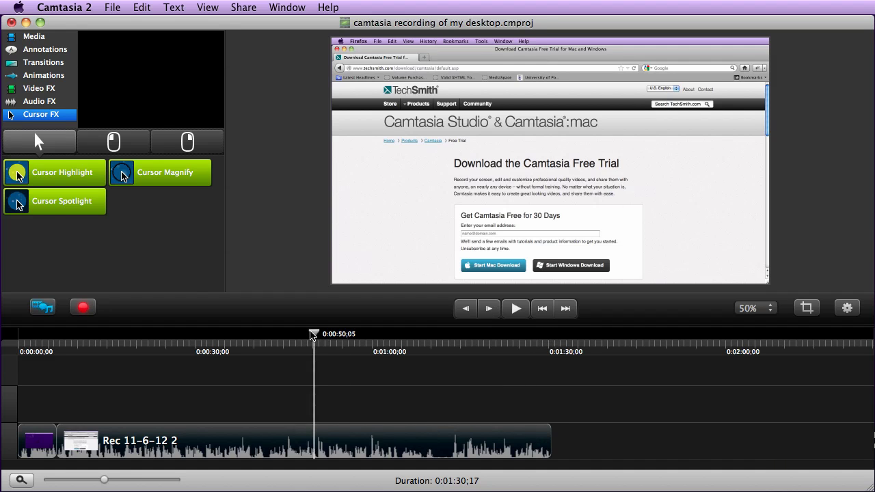
drag(311, 335, 83, 342)
Step: Apply Fade In/Out to the recording's start and end, previewing the fade-in
click(41, 63)
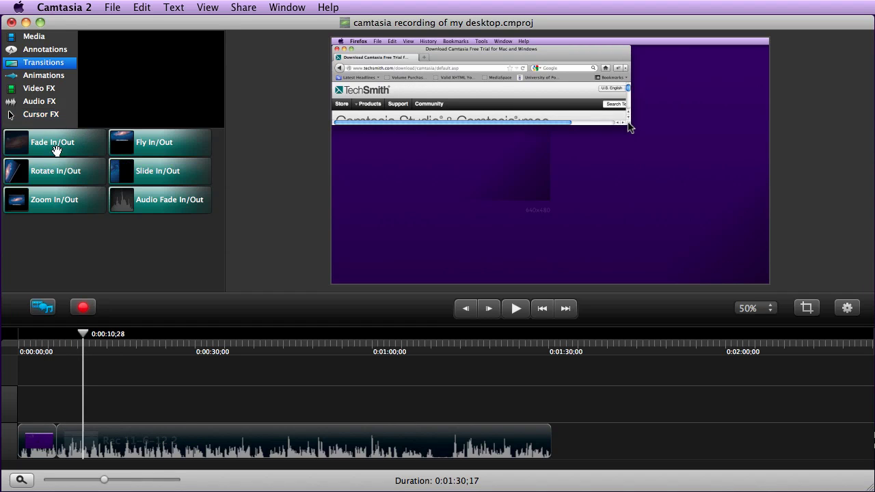
mouse_move(56, 152)
mouse_down()
mouse_move(57, 144)
mouse_move(65, 459)
mouse_move(58, 443)
mouse_up()
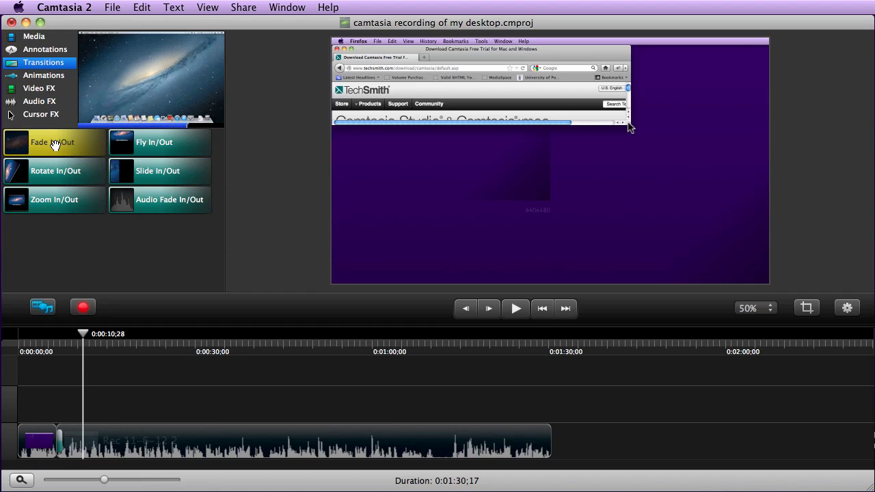
drag(55, 144, 55, 448)
drag(82, 333, 50, 335)
key(space)
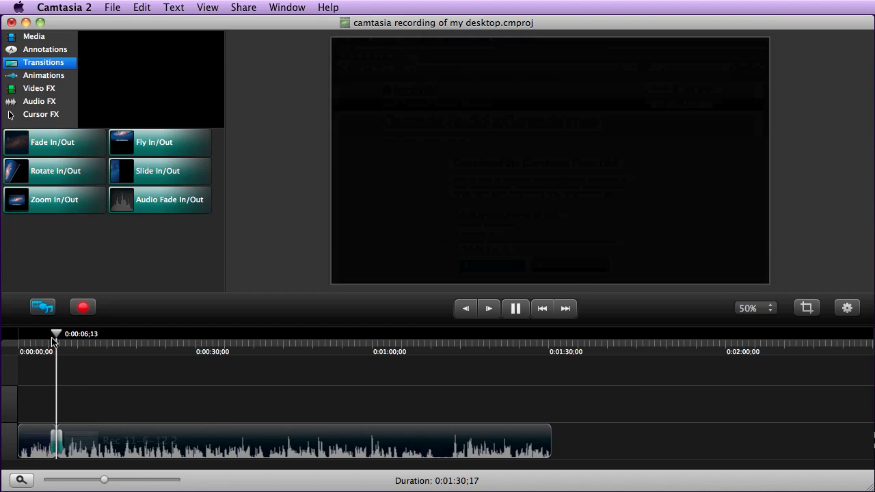
key(space)
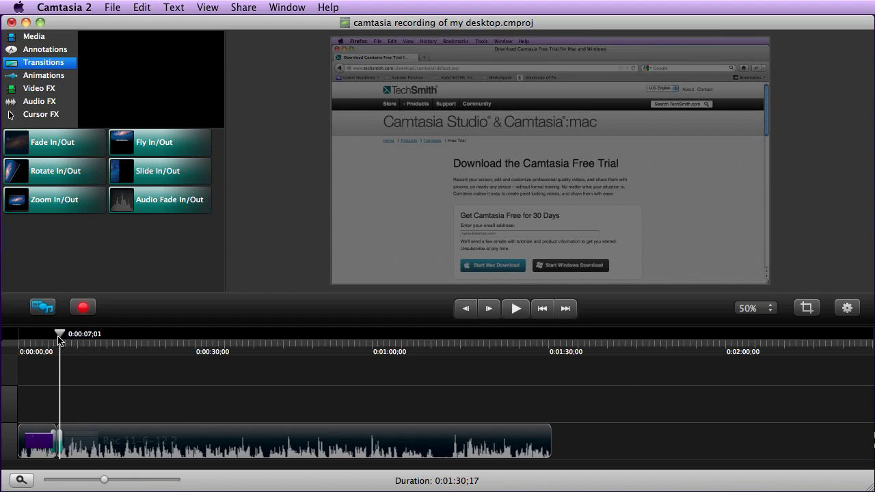
drag(58, 340, 534, 358)
drag(59, 141, 552, 454)
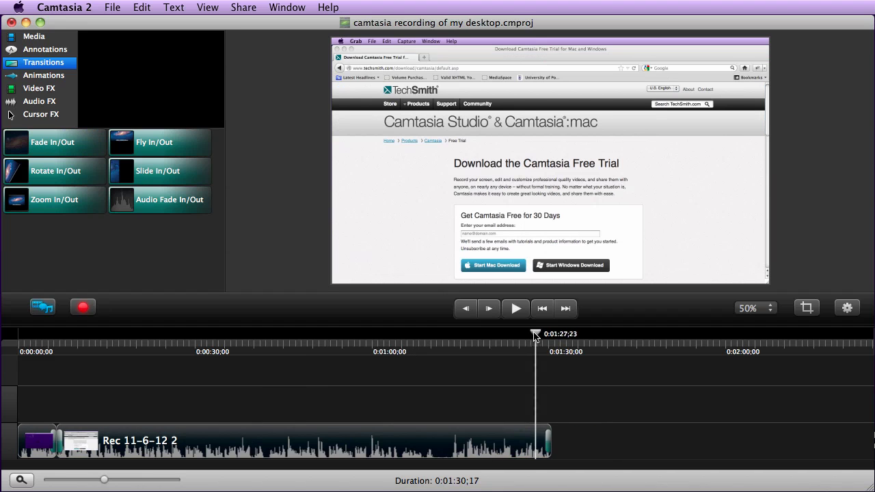
drag(536, 335, 4, 339)
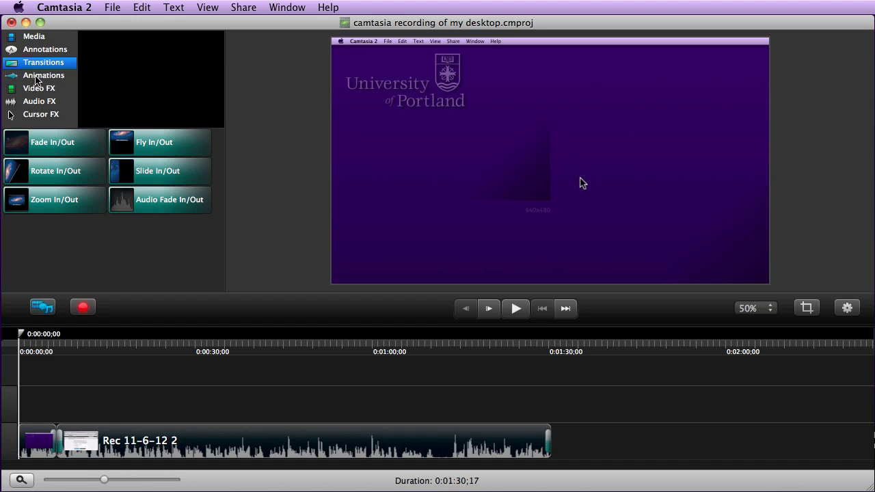
Step: Show the Annotations library with its highlight shapes and colour swatches
click(37, 52)
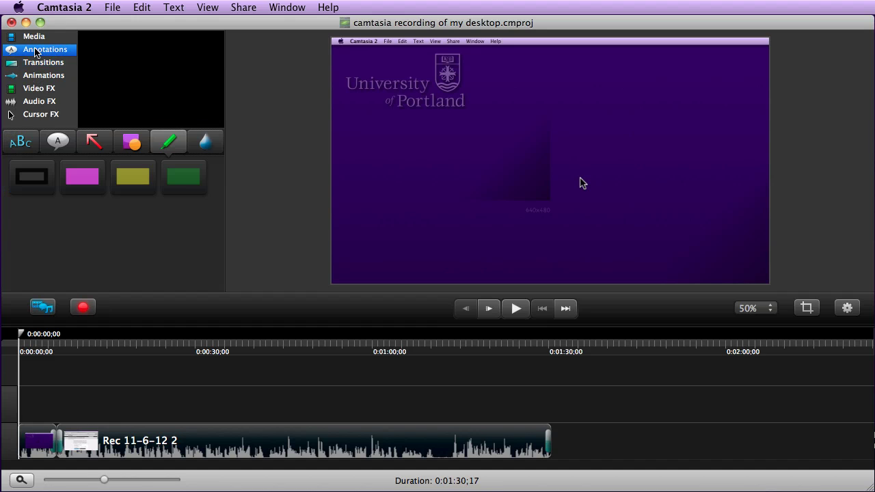